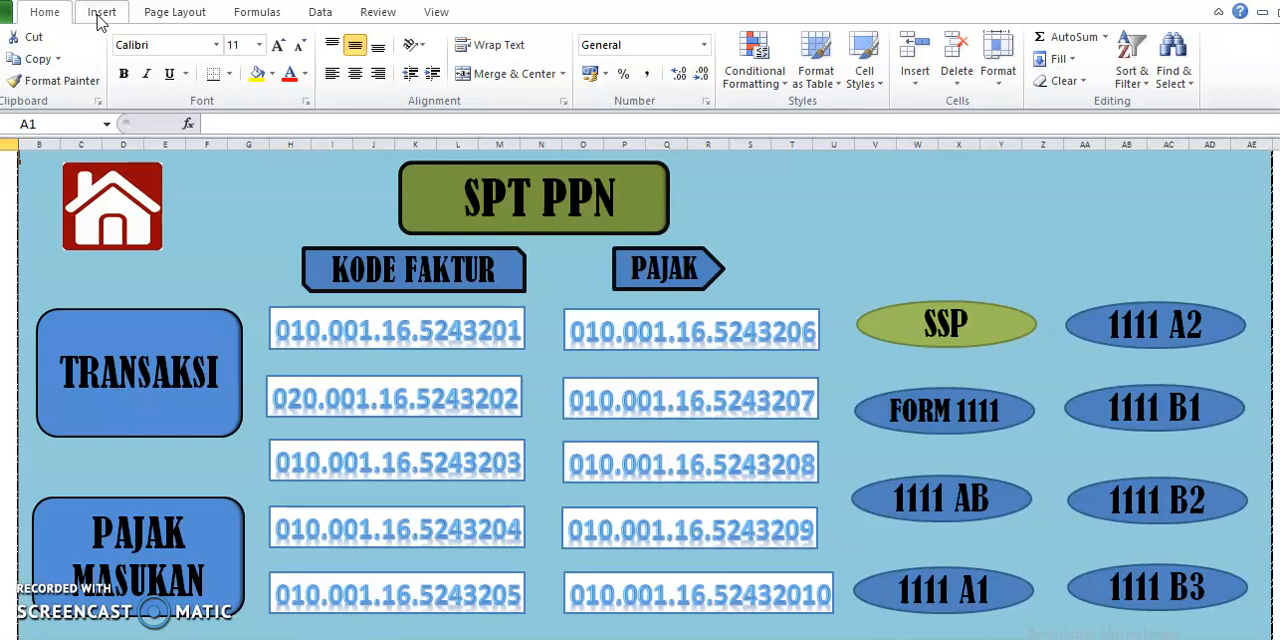
Locate the command for inserting hyperlinks and open the TRANSAKSI sheet through its link to view the sales data
left_click(100, 16)
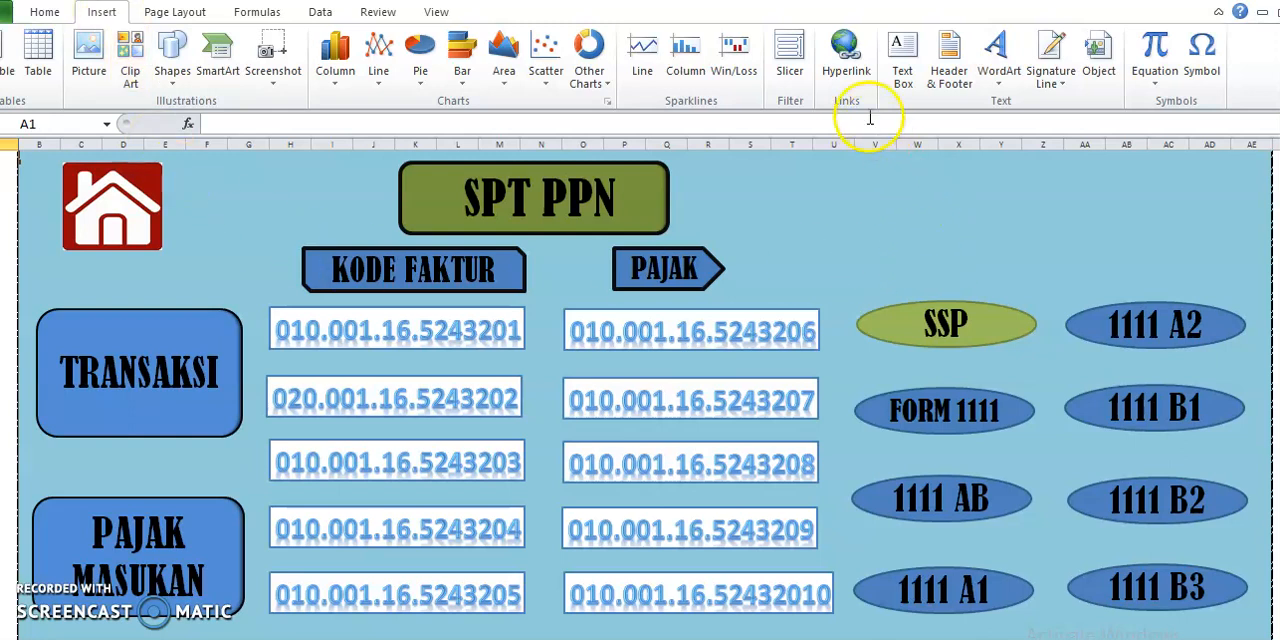
left_click(843, 68)
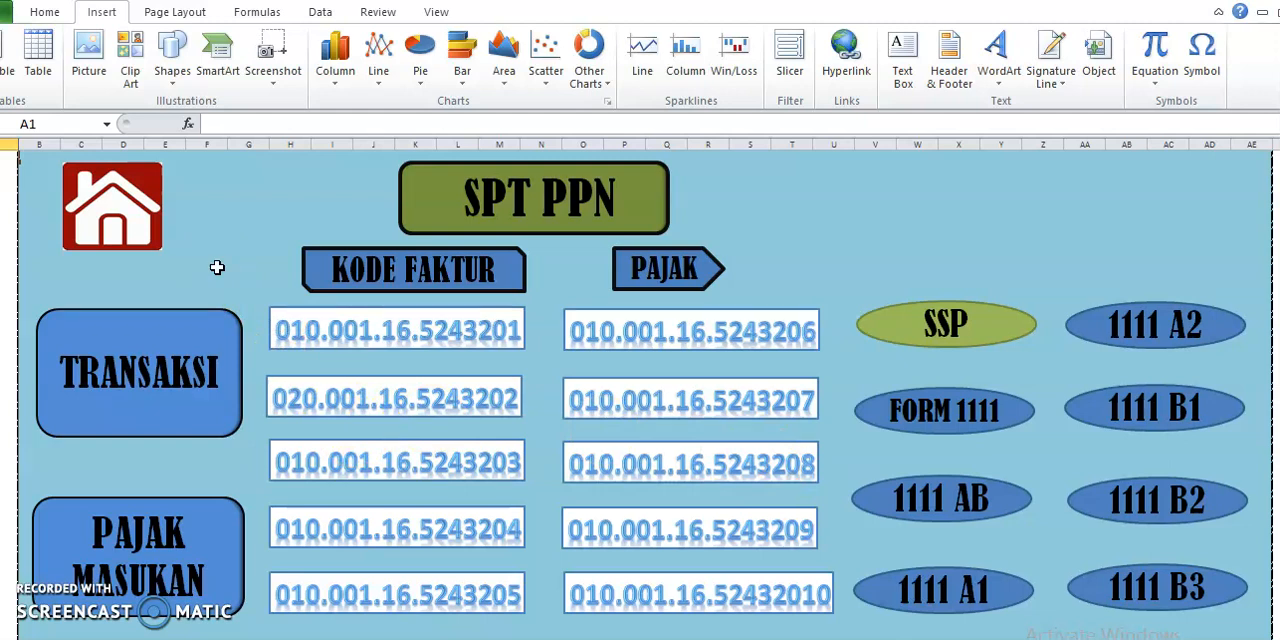
left_click(147, 383)
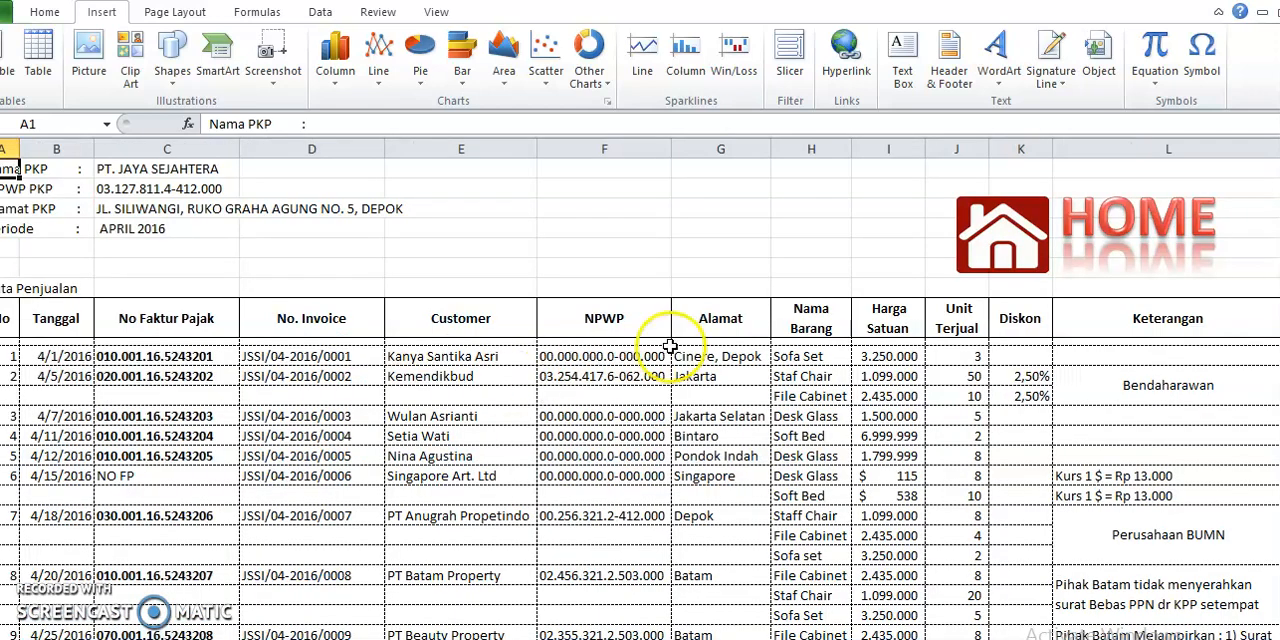
scroll(723, 406, "down", 5)
scroll(496, 434, "up", 2)
scroll(496, 434, "up", 3)
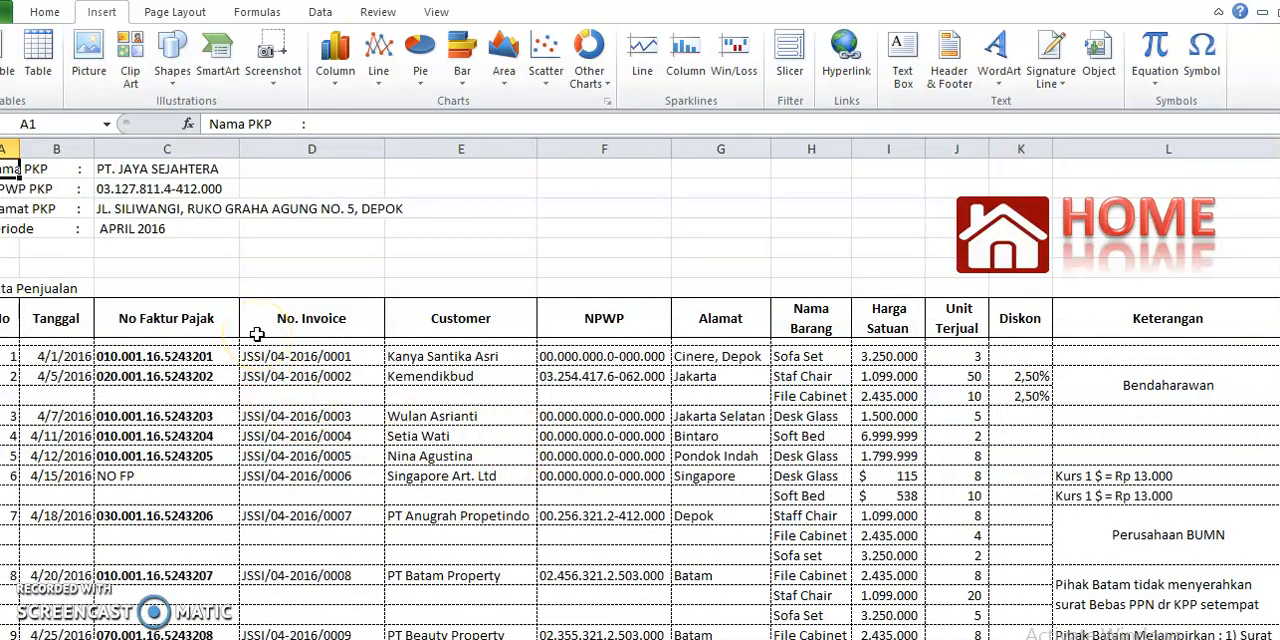
Go through the headings of the Data Penjualan table from No to NPWP, ending on No Faktur Pajak
left_click(19, 324)
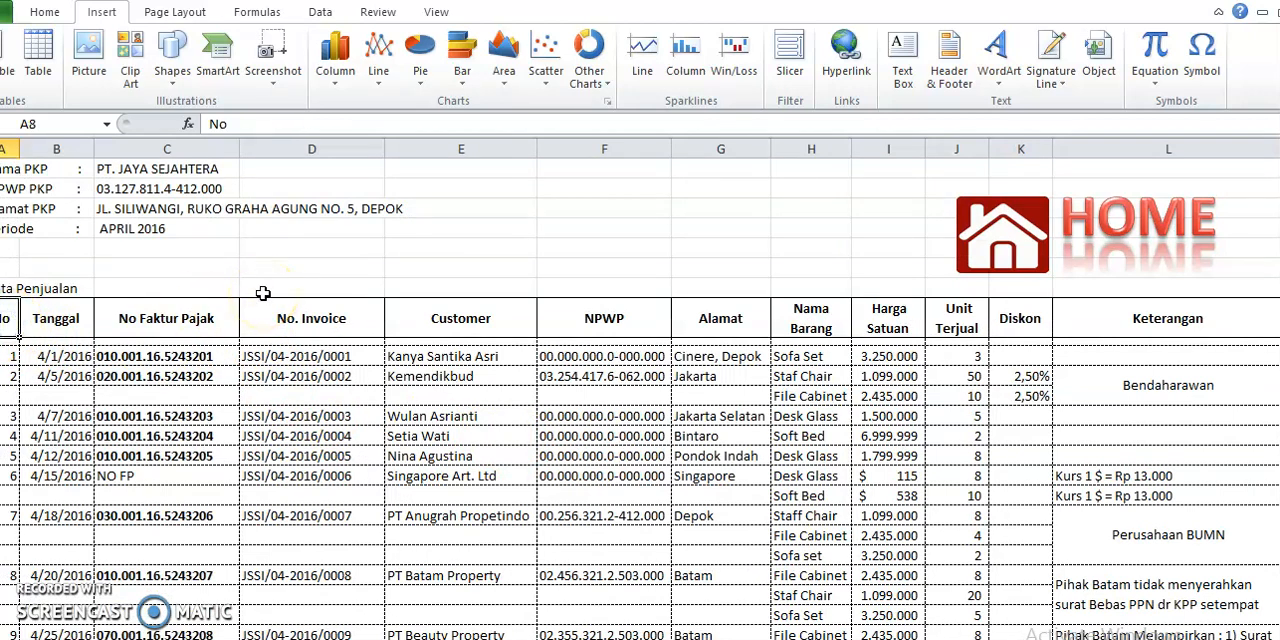
key("Right")
key("Right")
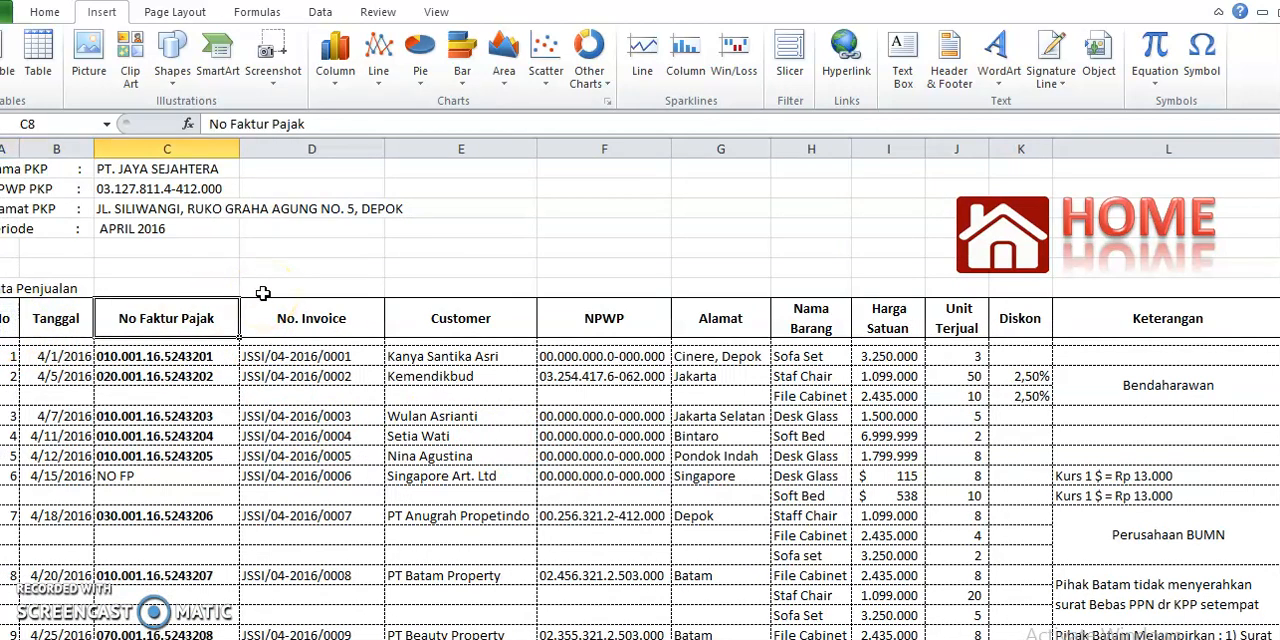
key("Right")
key("Right")
key("Right")
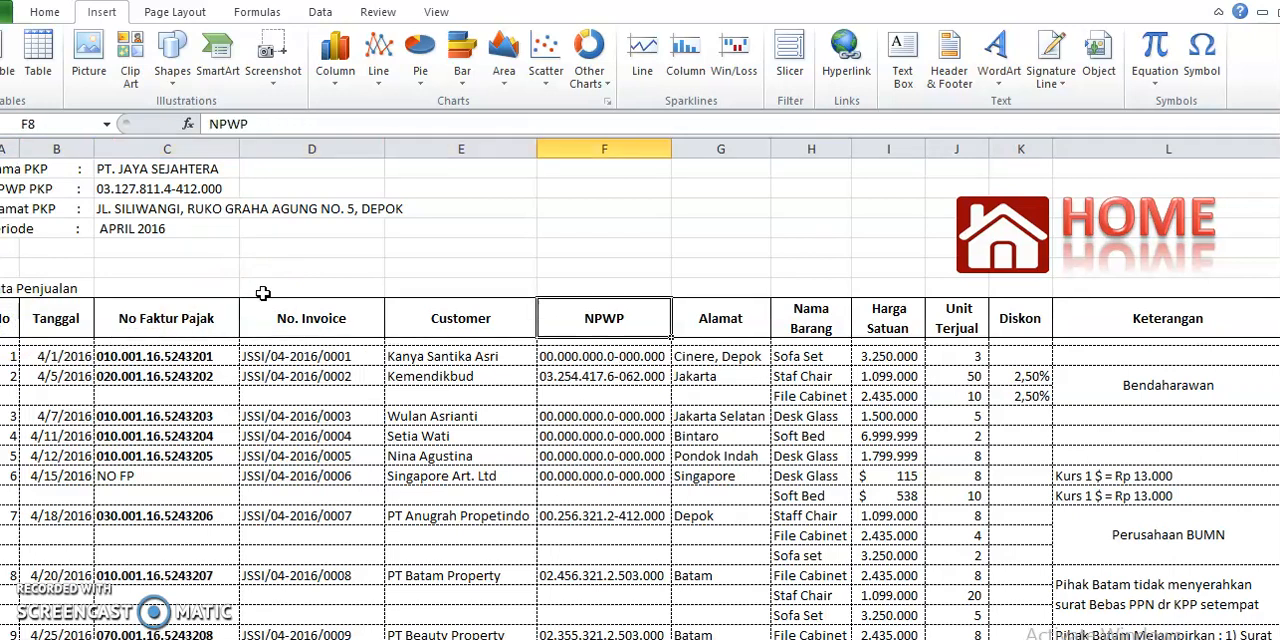
left_click(222, 320)
Find the KODE FAKTUR list below the sales table and read the entries for codes 010 and 020
scroll(290, 368, "down", 10)
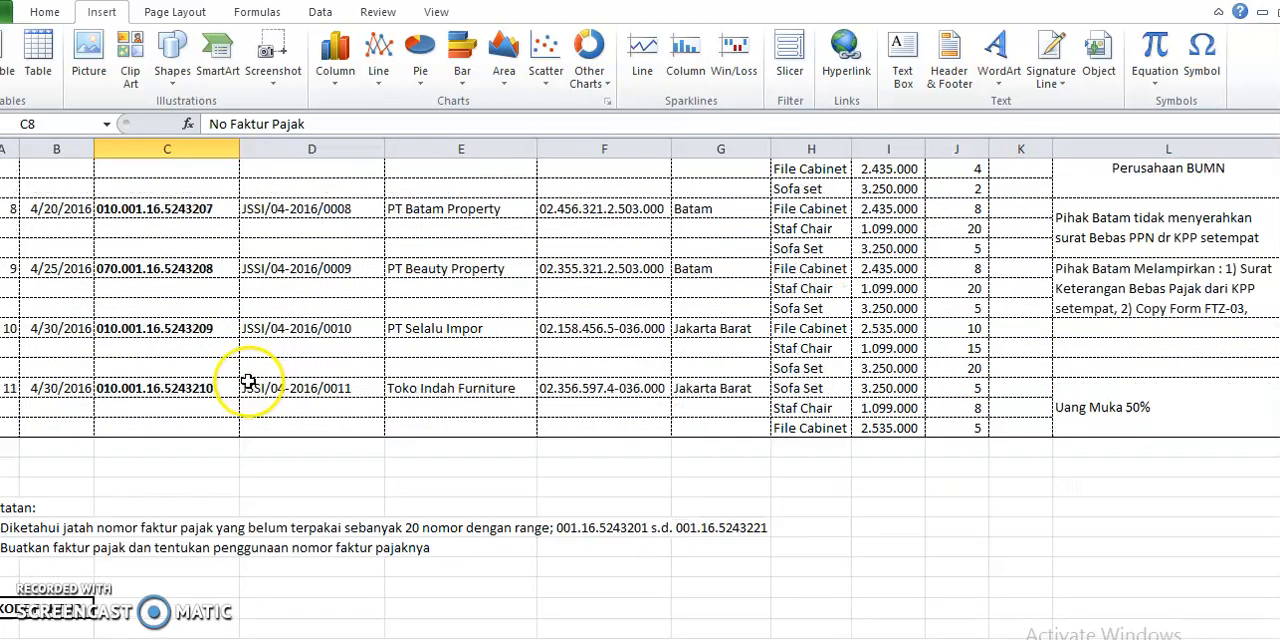
scroll(248, 381, "down", 2)
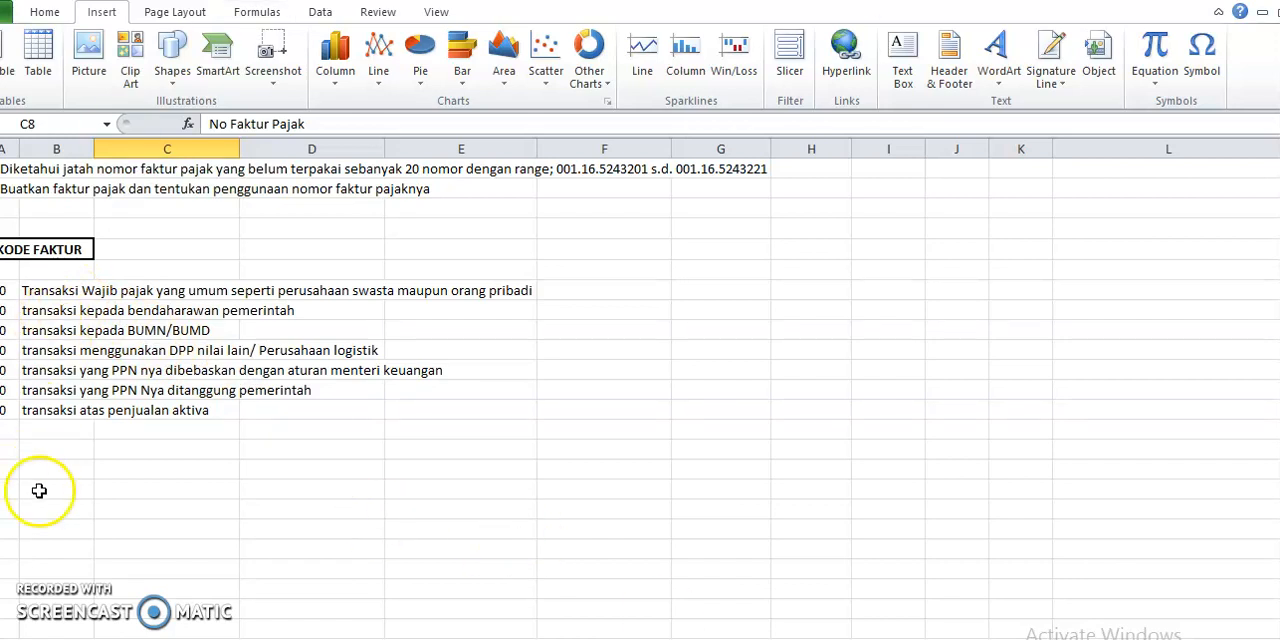
left_click(8, 290)
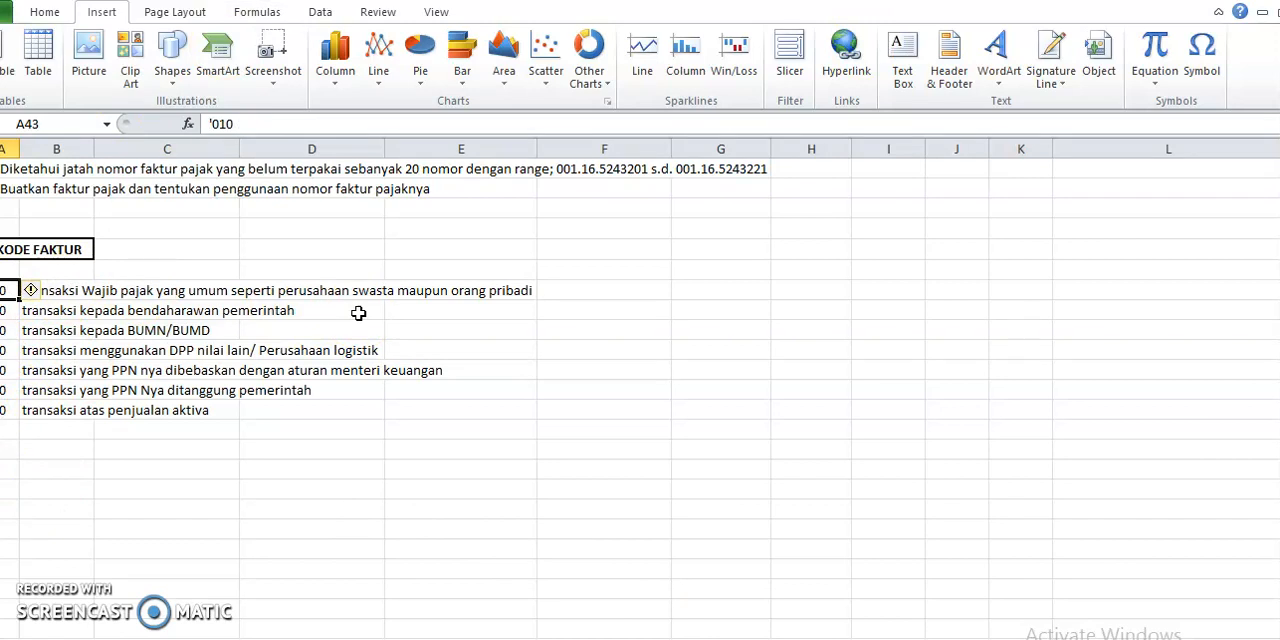
key("Right")
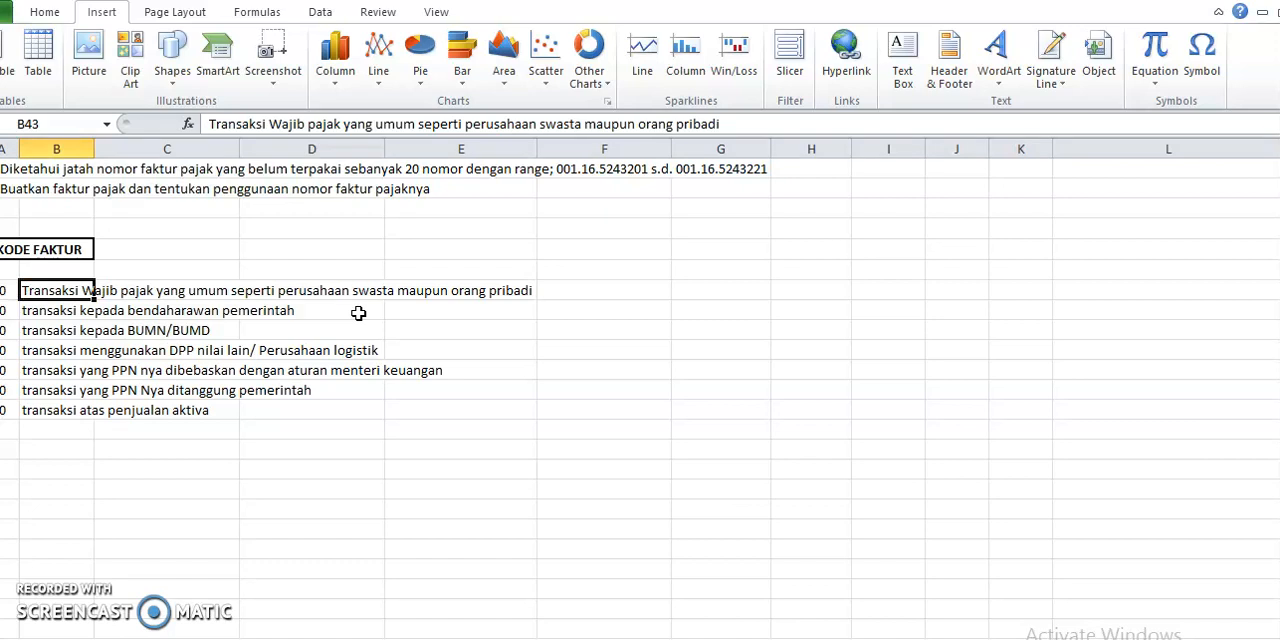
key("Left")
key("Down")
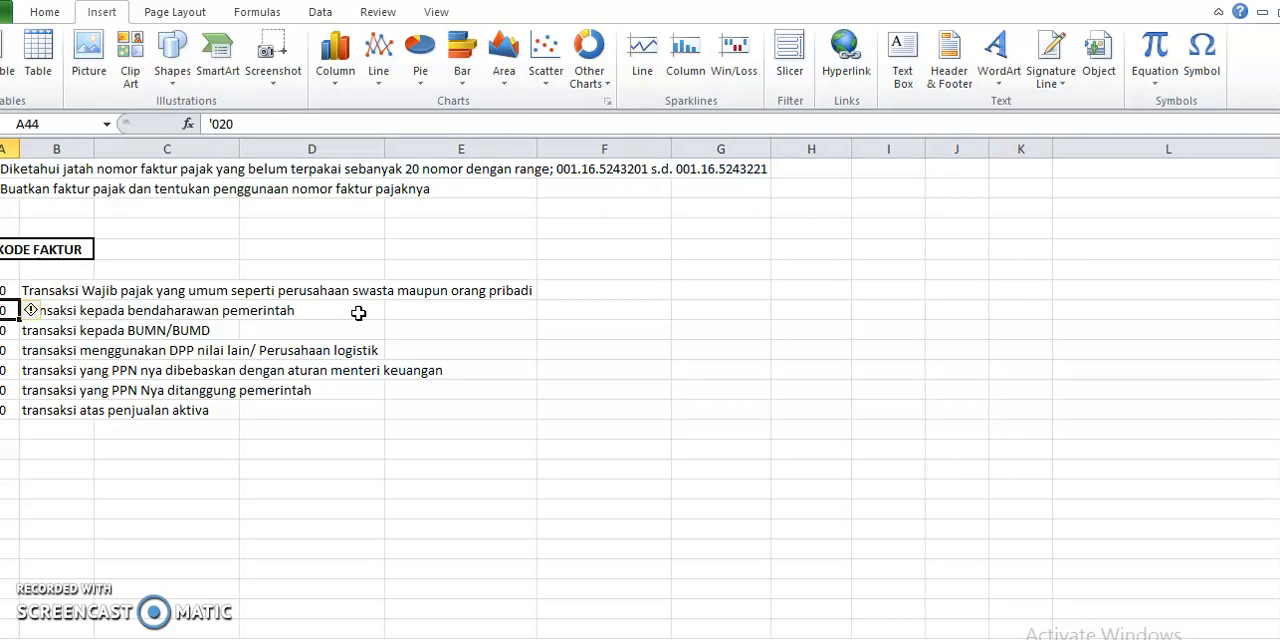
key("Right")
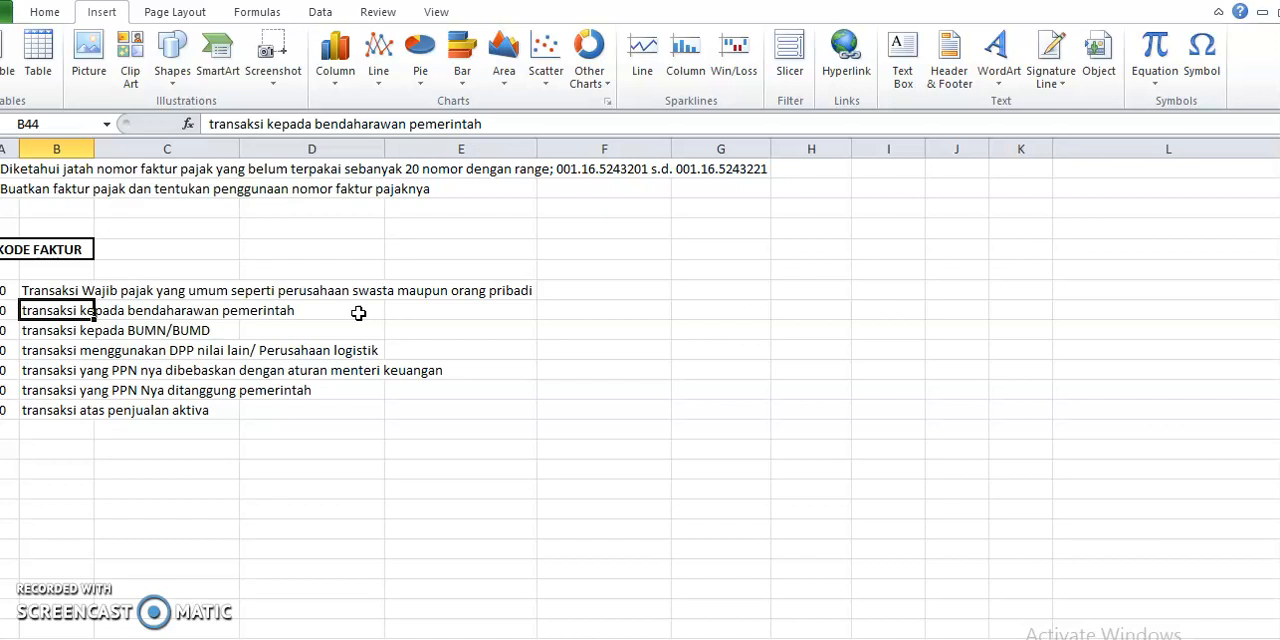
Read the KODE FAKTUR entries for code 030, BUMN/BUMD transactions, and code 040, DPP nilai lain transactions
key("Left")
key("Down")
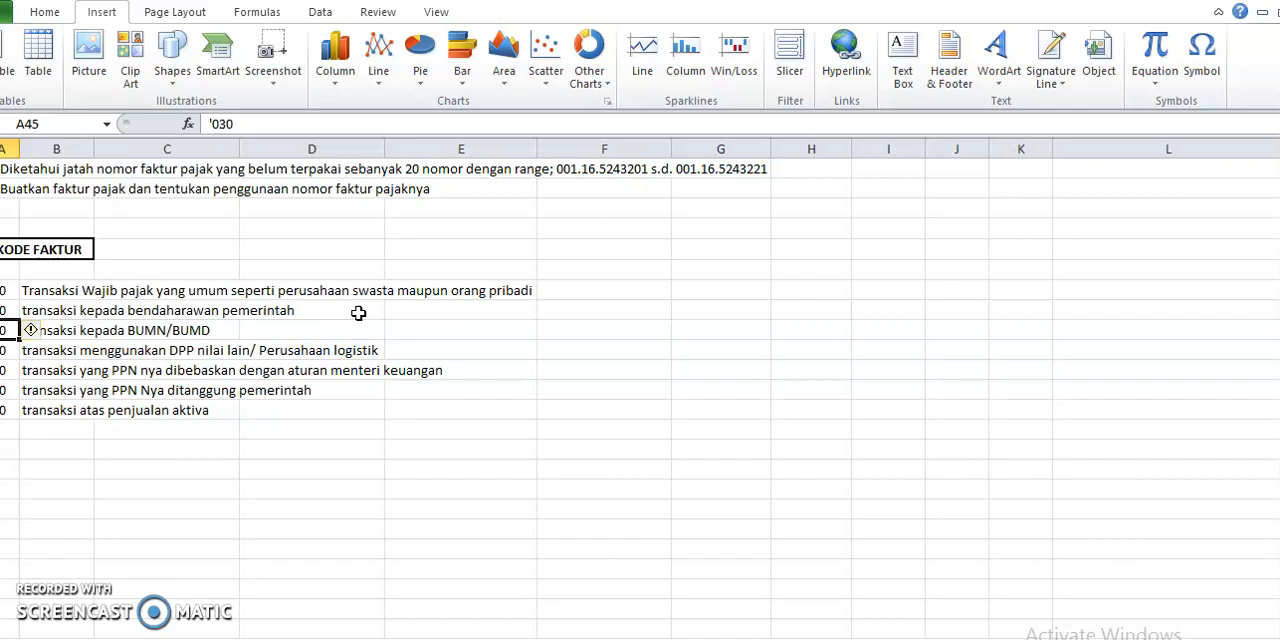
key("Right")
key("Right")
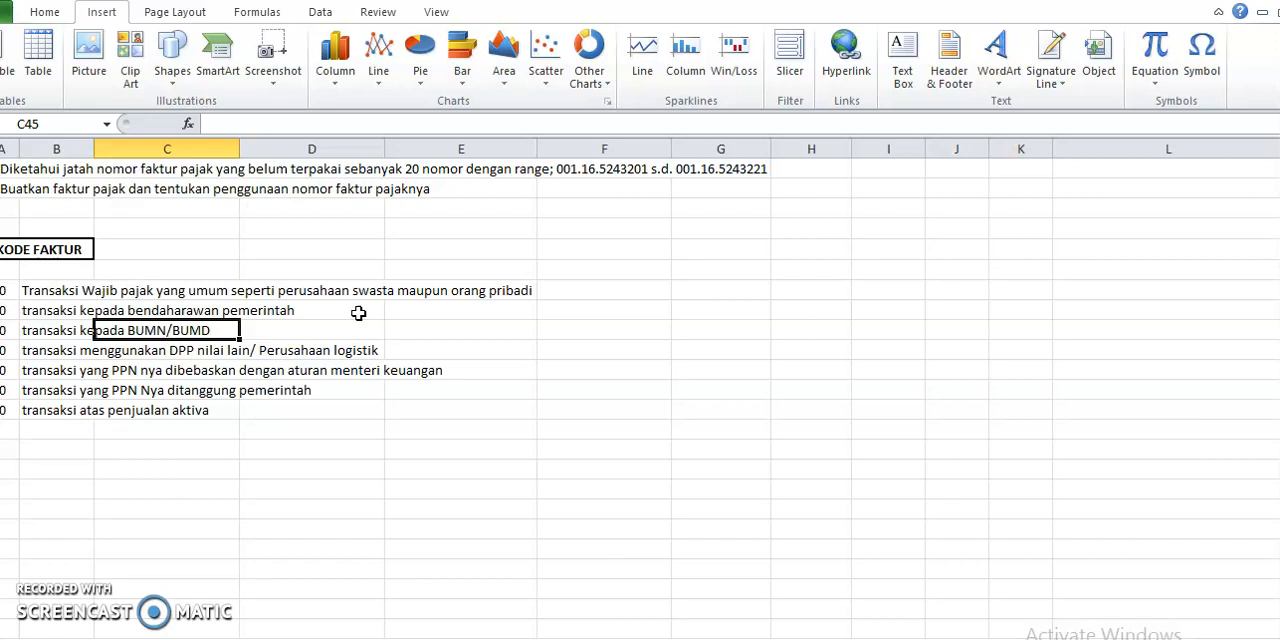
key("Left")
key("Left")
key("Down")
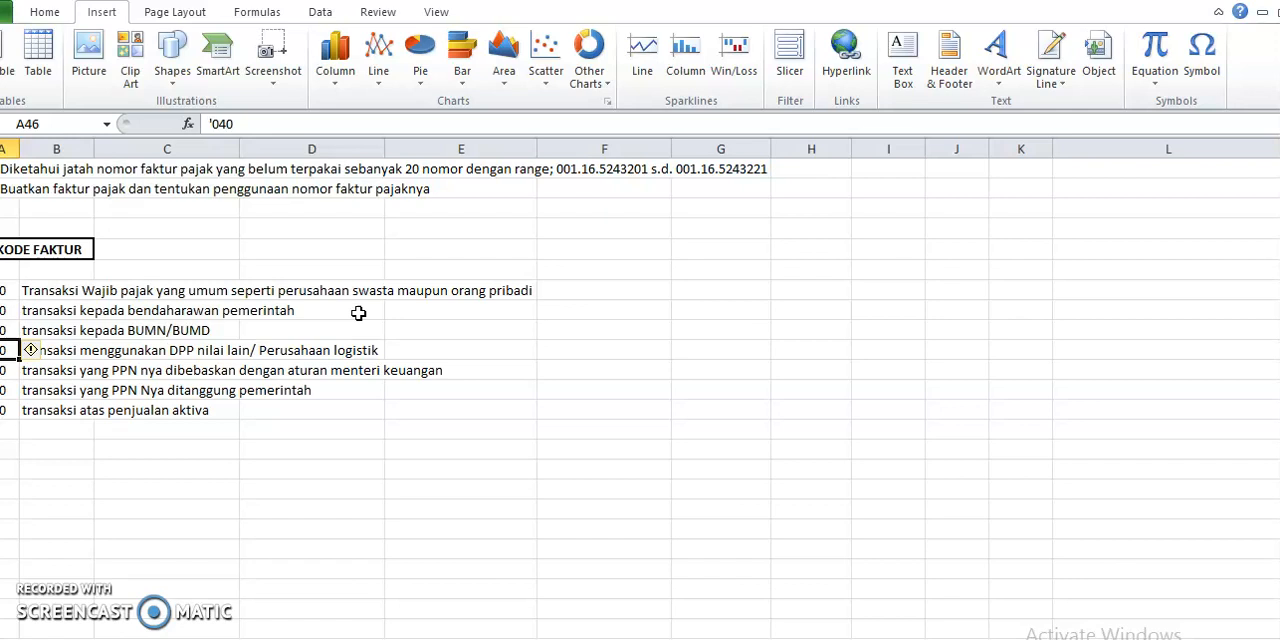
key("Right")
key("Right")
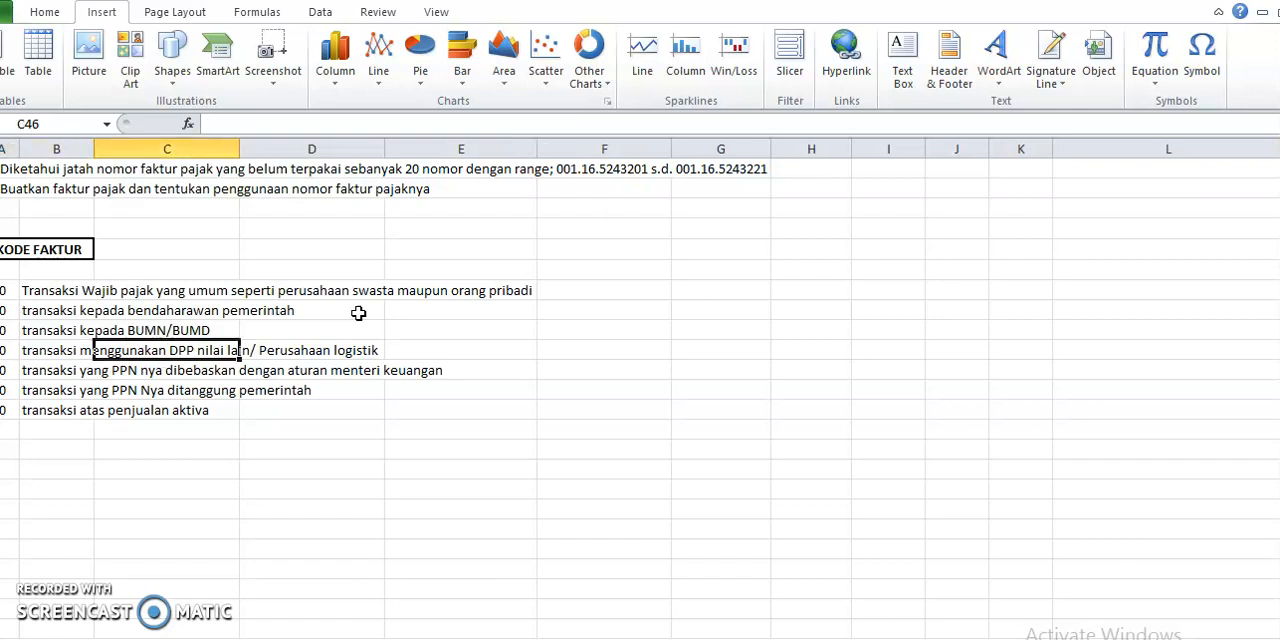
key("Right")
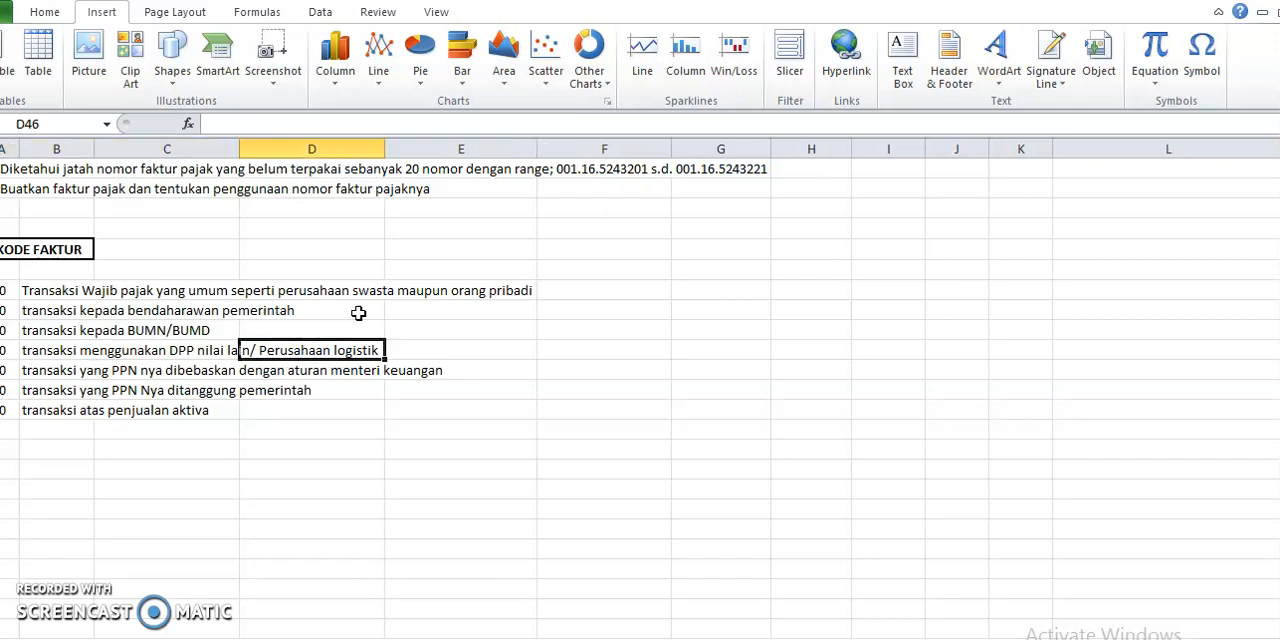
key("Left")
key("Left")
key("Left")
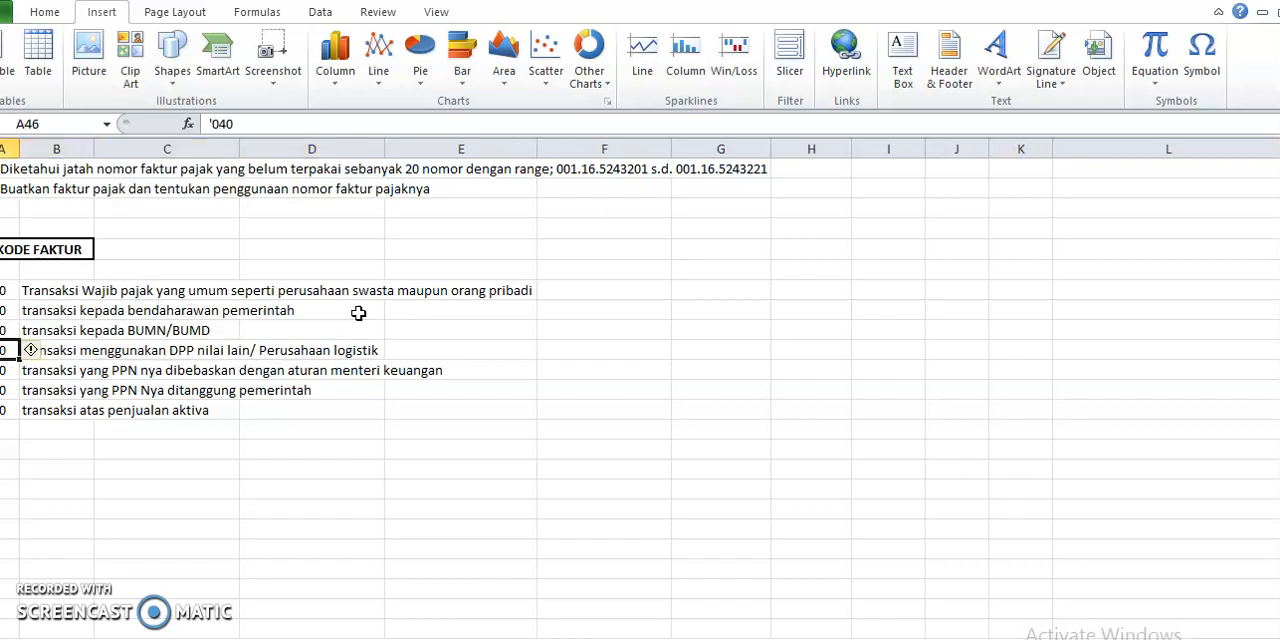
Read the KODE FAKTUR entry for code 070, covering transactions whose PPN is exempted by finance minister regulation
key("Down")
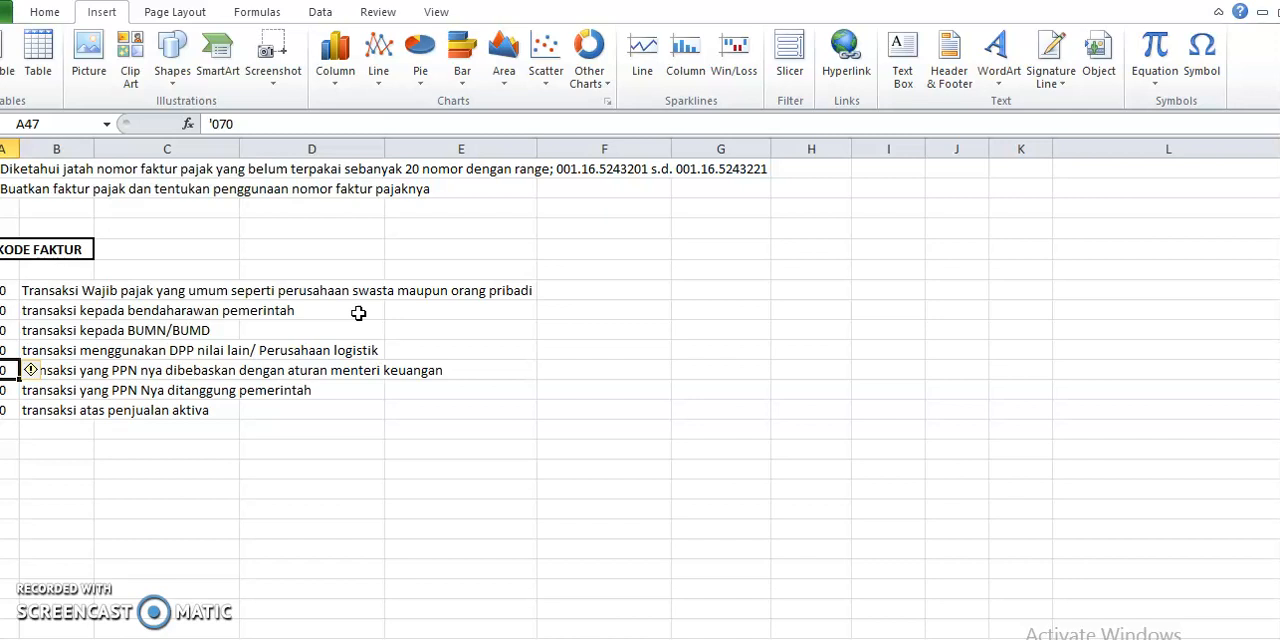
key("Right")
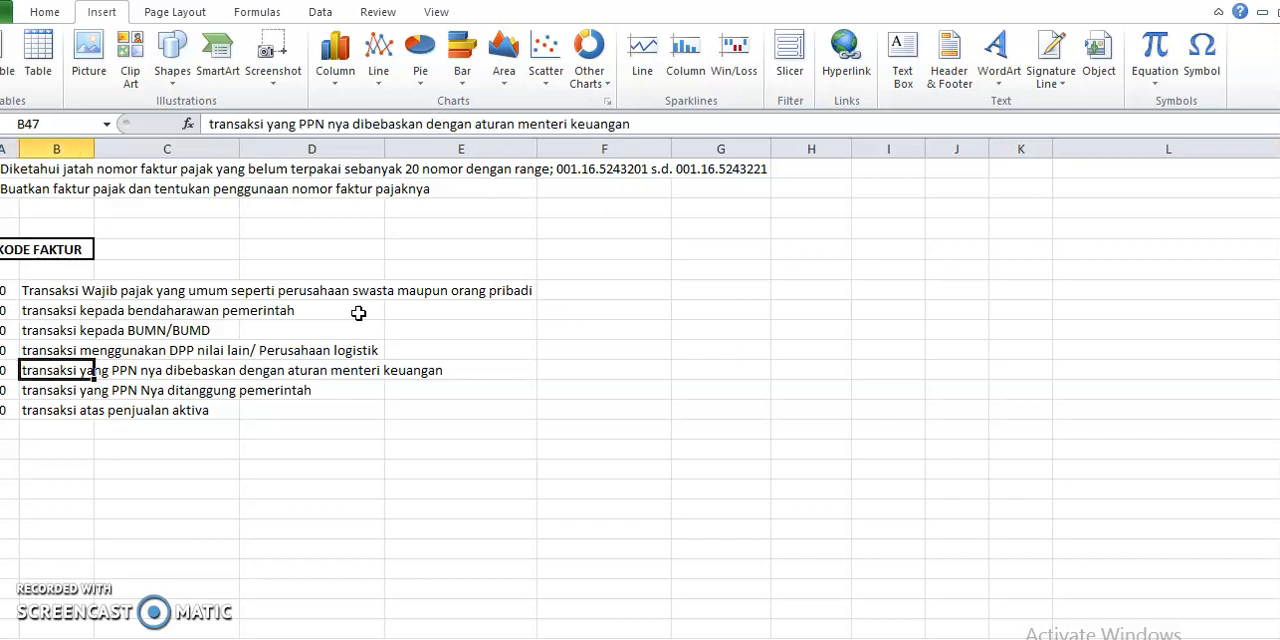
key("Right")
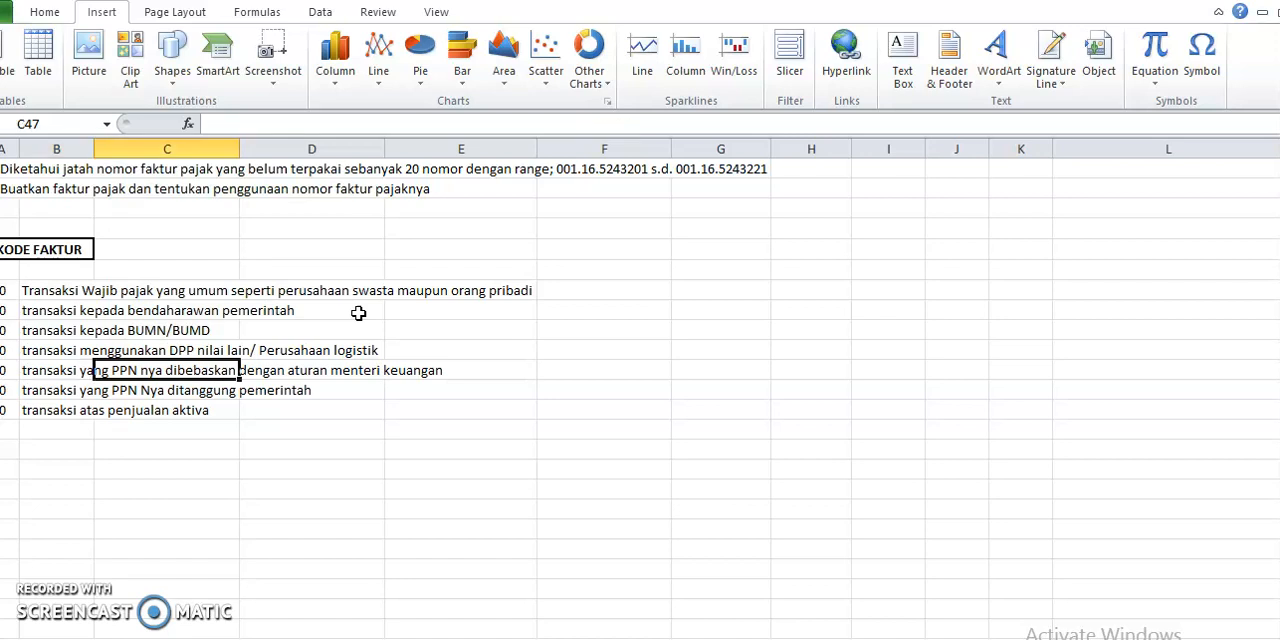
key("Right")
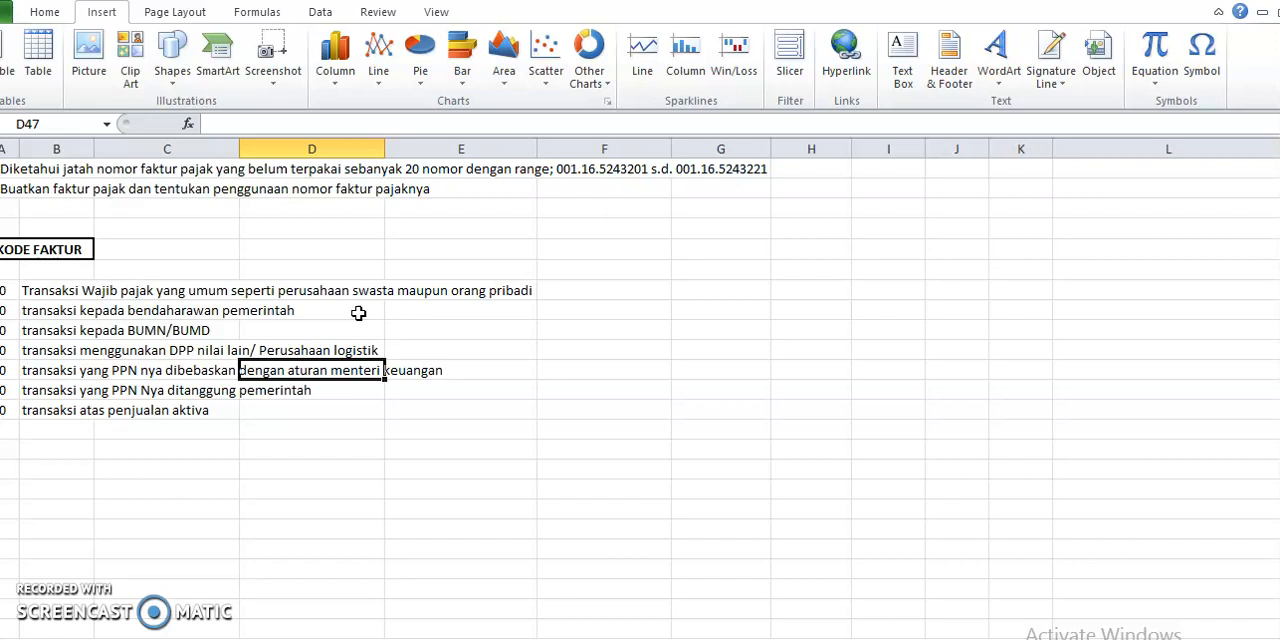
key("Left")
key("Left")
key("Left")
Read the KODE FAKTUR entries for code 080, PPN borne by the government, and code 090, asset sales
key("Down")
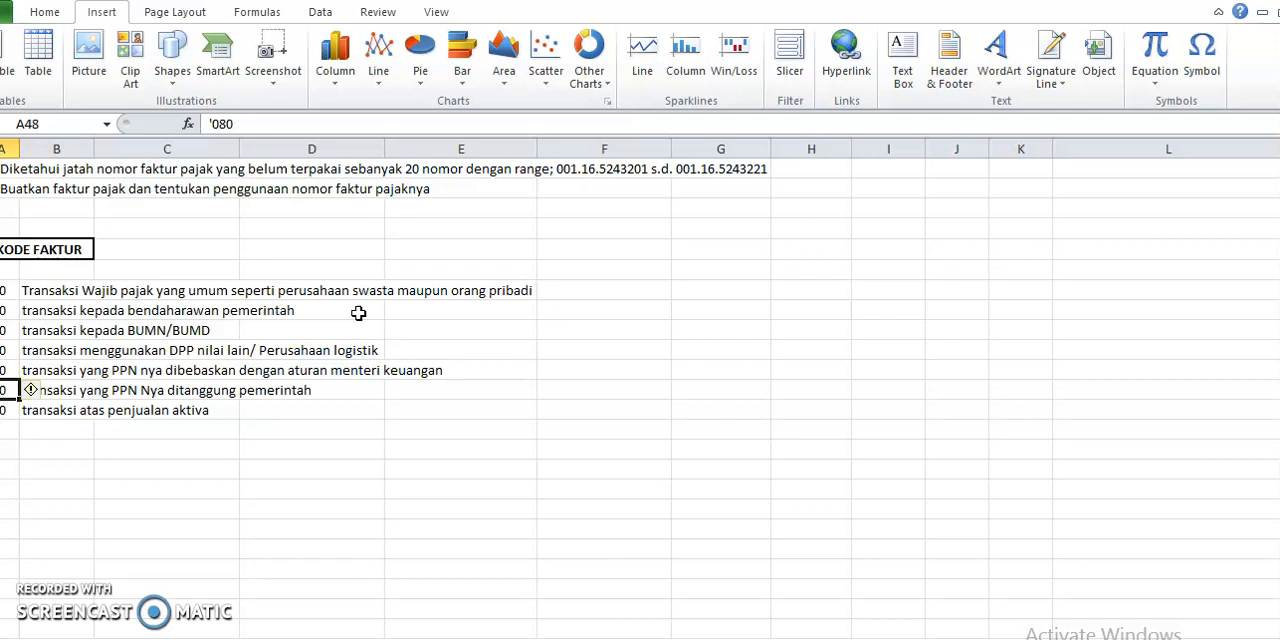
key("Right")
key("Right")
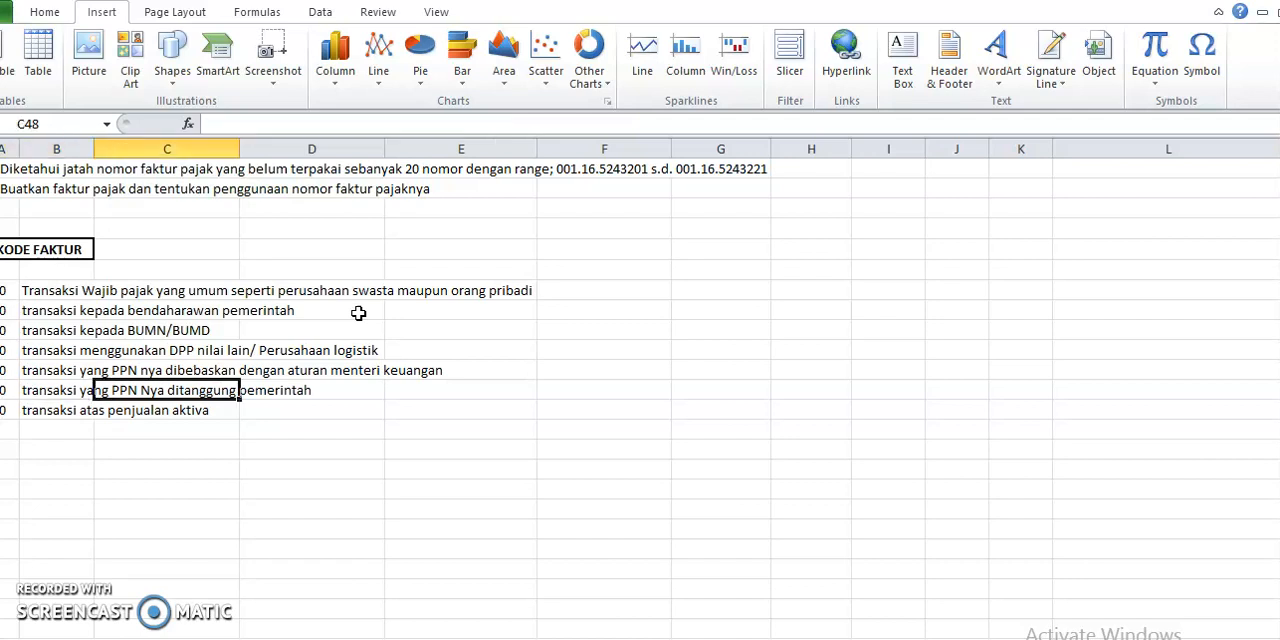
key("Right")
key("Left")
key("Left")
key("Left")
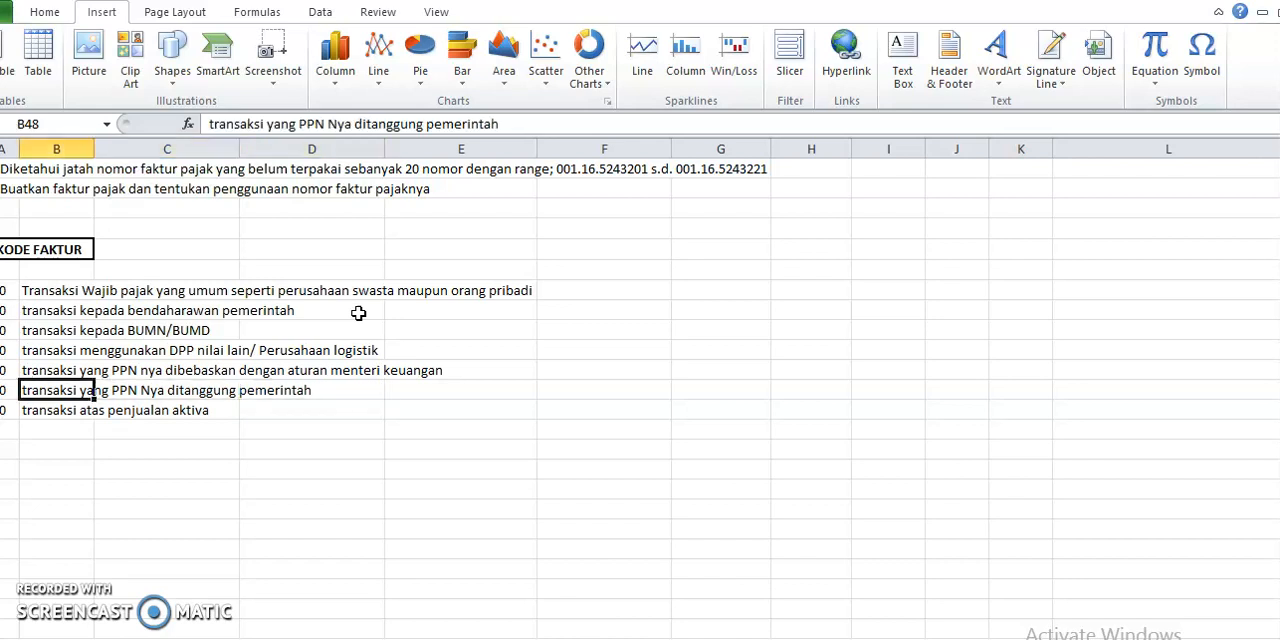
key("Down")
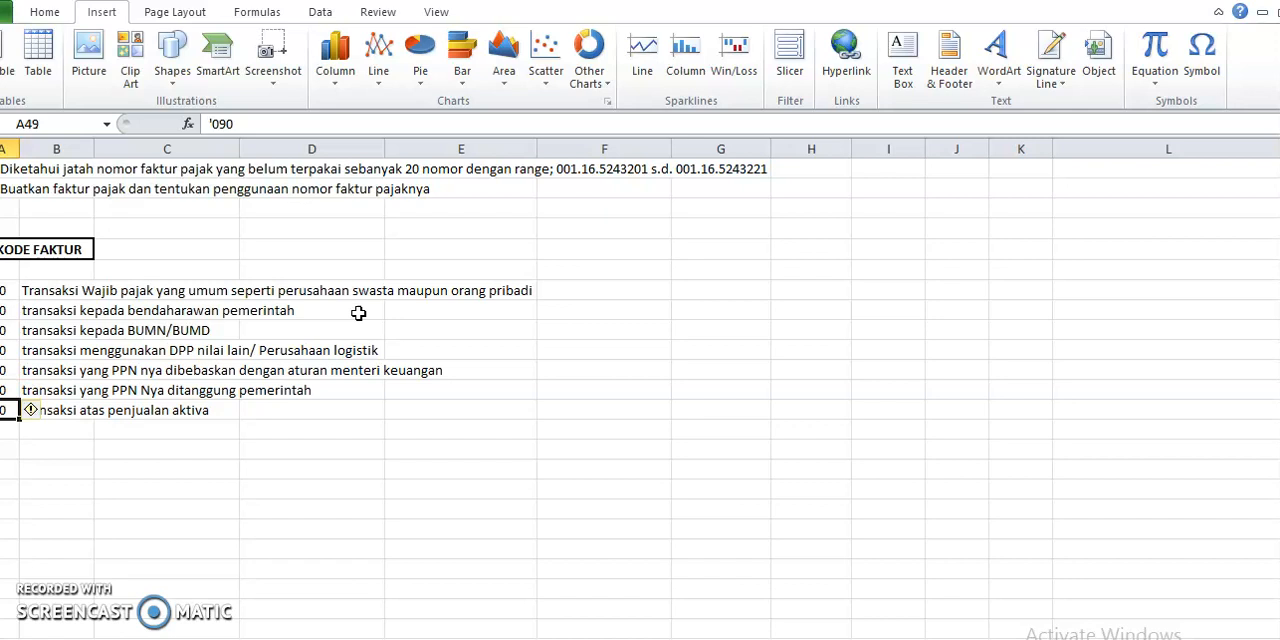
key("Right")
key("Right")
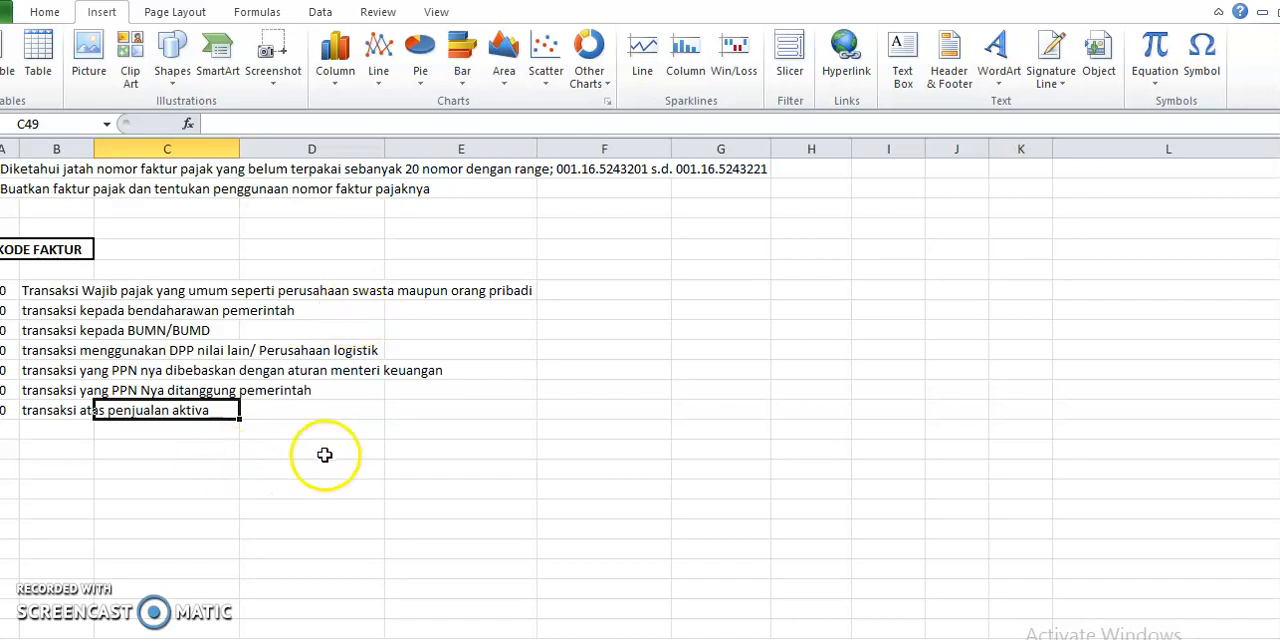
Return to the SPT PPN home sheet and open the PAJAK MASUKAN recap
scroll(357, 466, "up", 12)
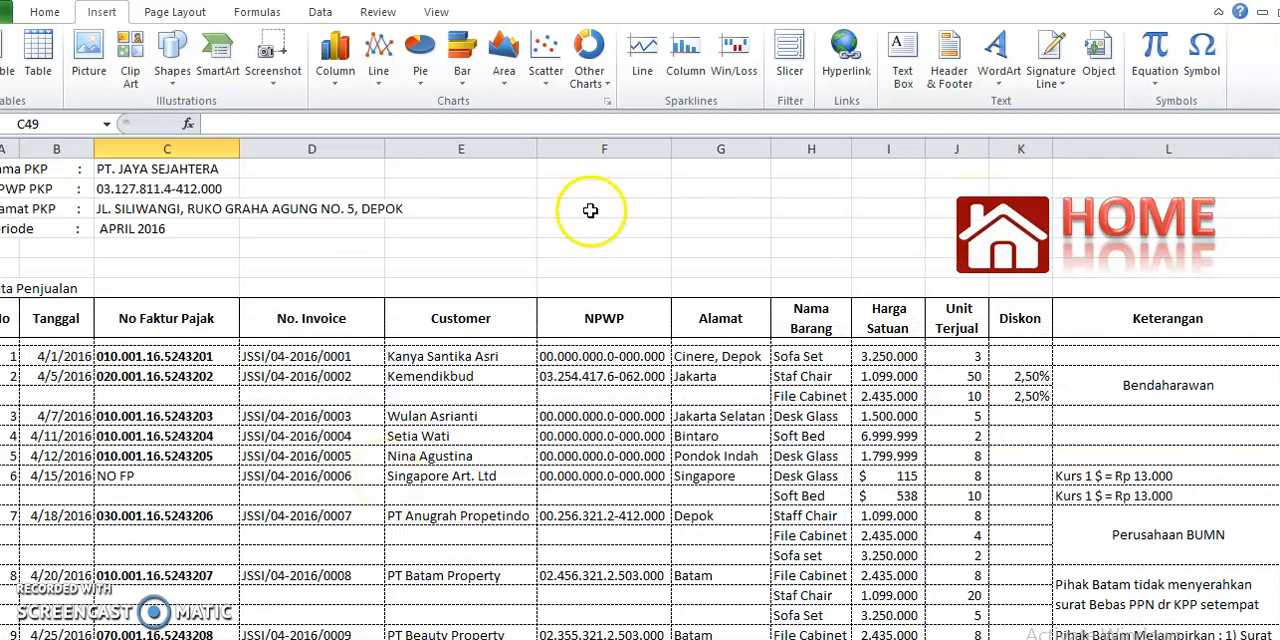
left_click(1013, 237)
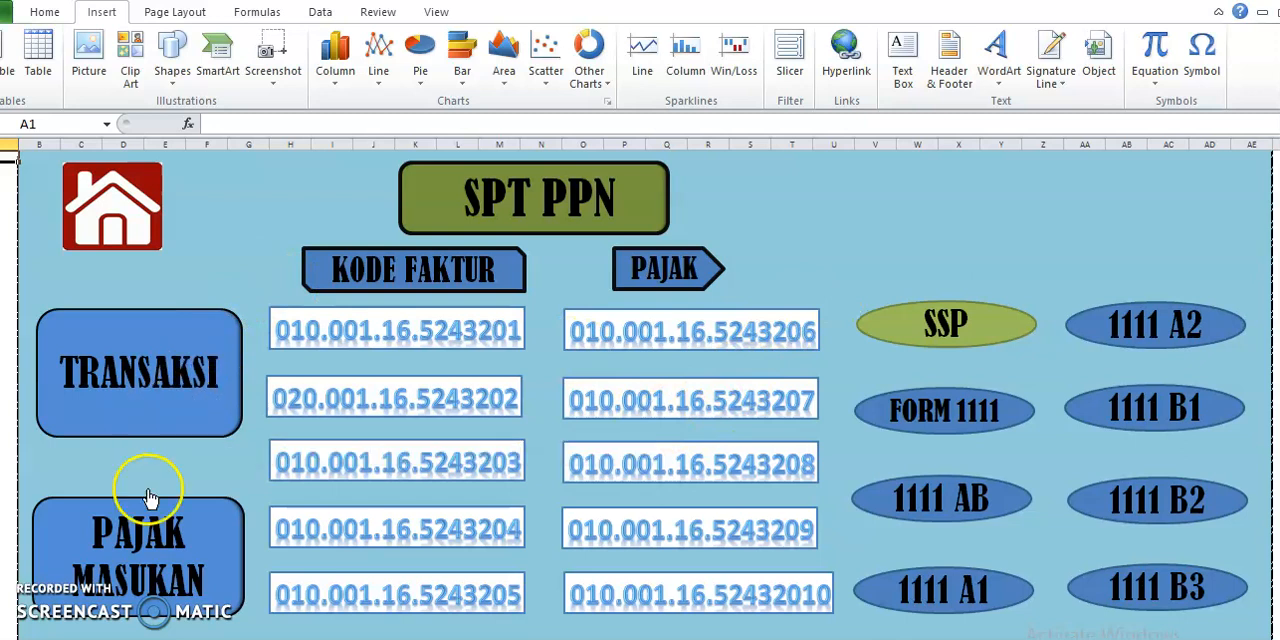
left_click(152, 585)
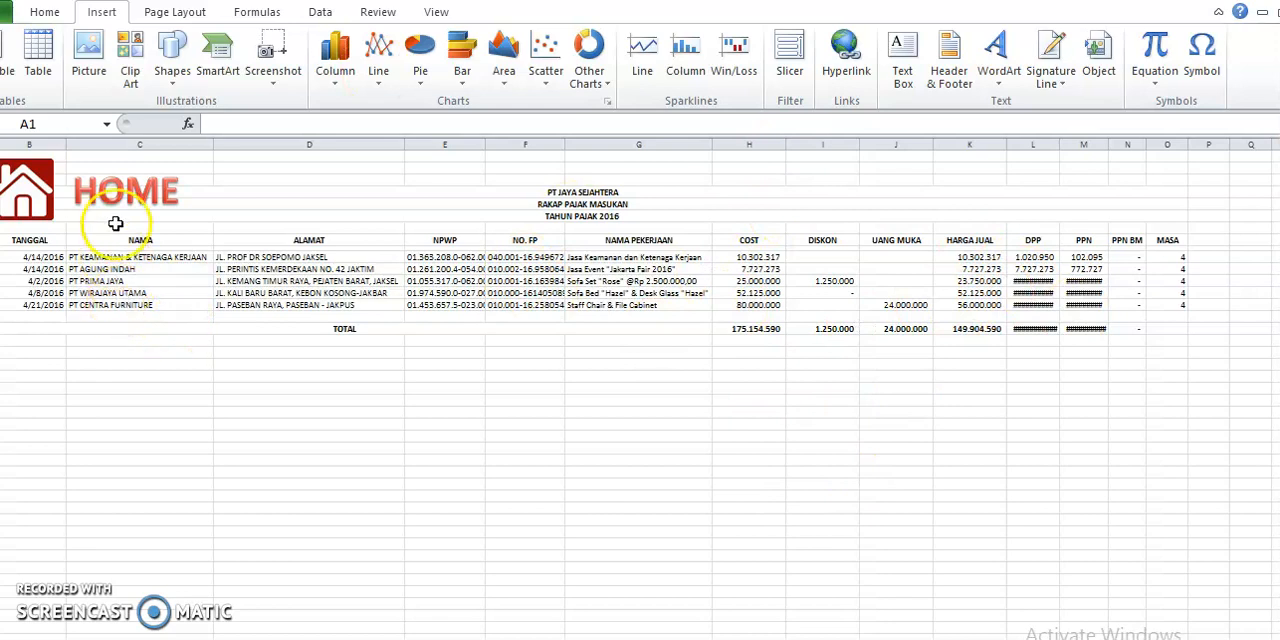
Return to the home sheet, open the first tax invoice under KODE FAKTUR, and examine its price and PPN lines
left_click(126, 192)
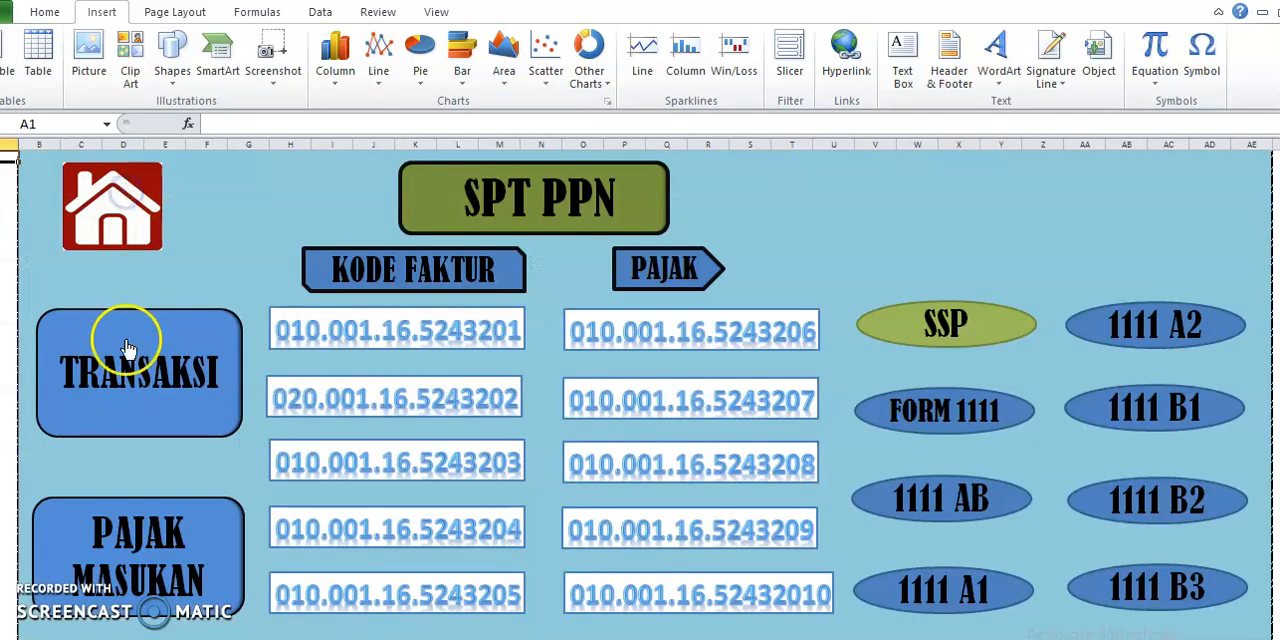
left_click(464, 340)
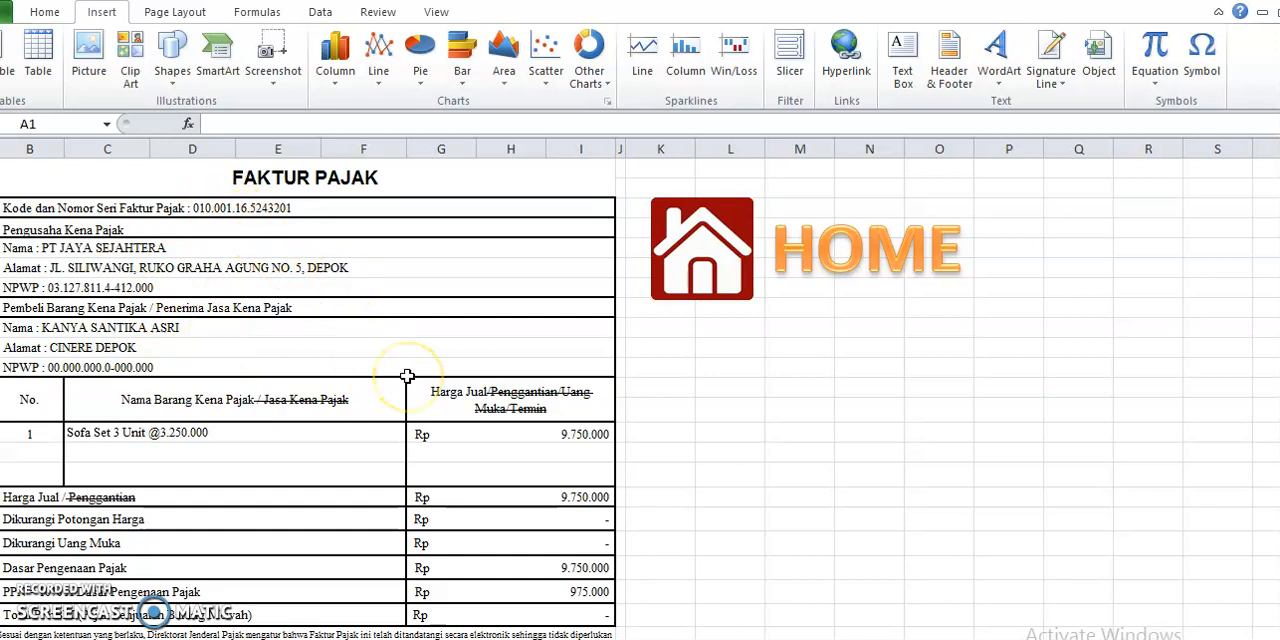
scroll(407, 375, "down", 1)
scroll(407, 375, "down", 3)
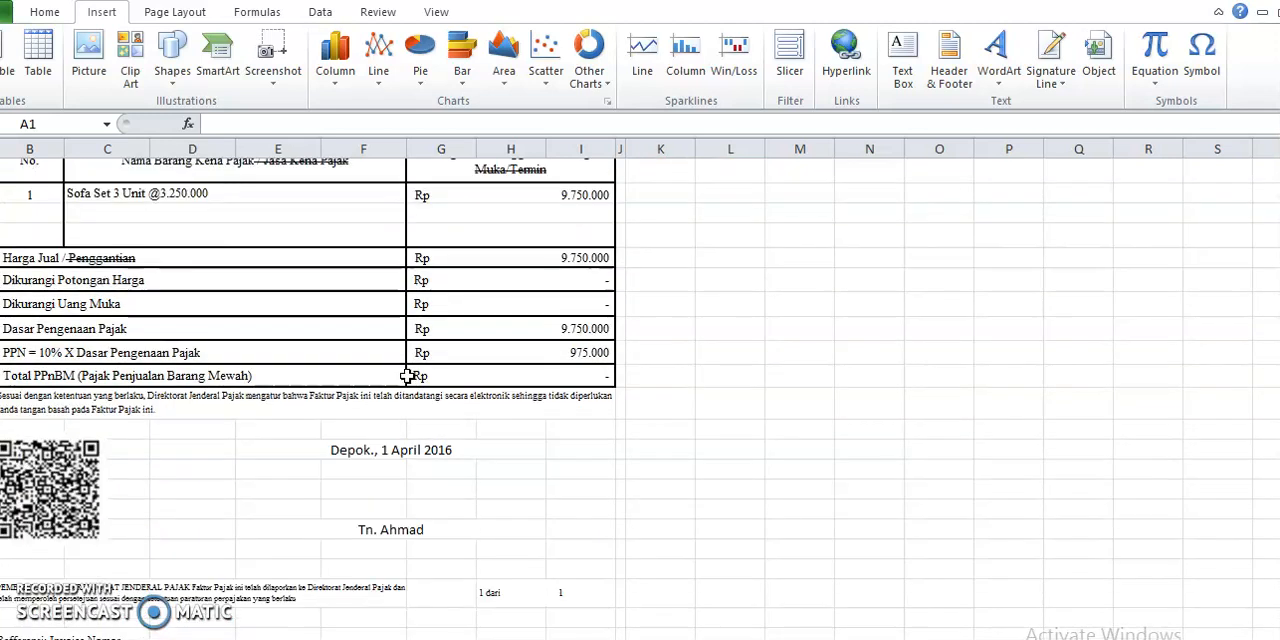
scroll(417, 371, "up", 1)
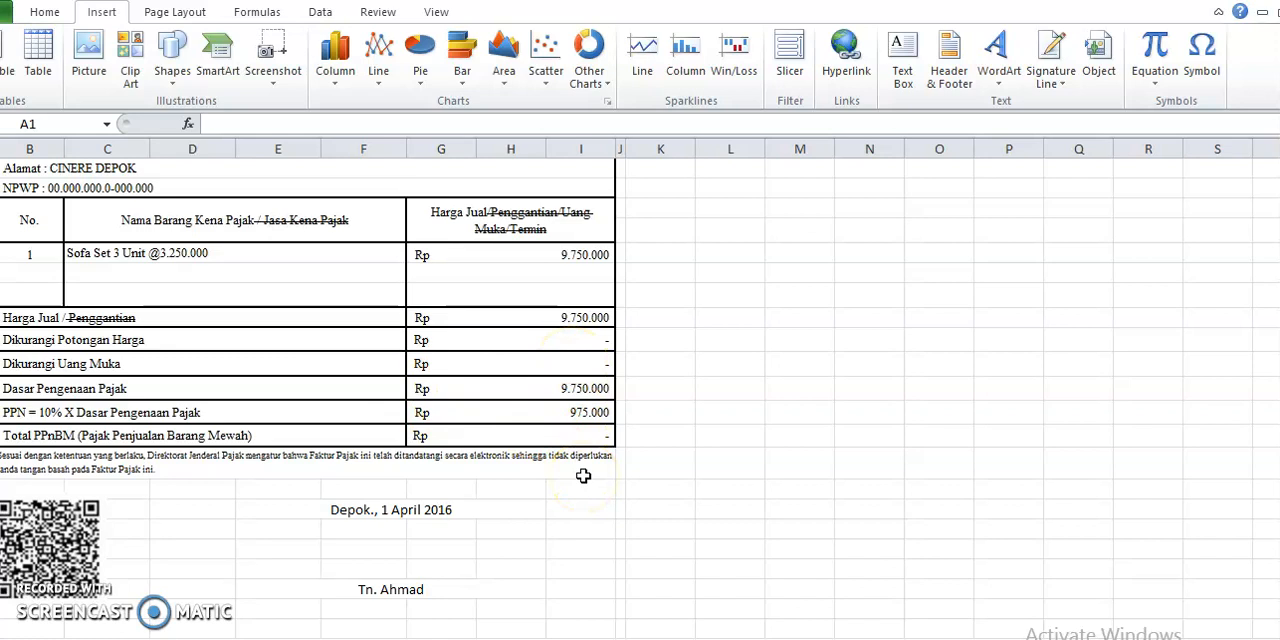
Return to the home sheet, open the second tax invoice under KODE FAKTUR, and examine its goods, discount and PPN lines
scroll(583, 476, "up", 3)
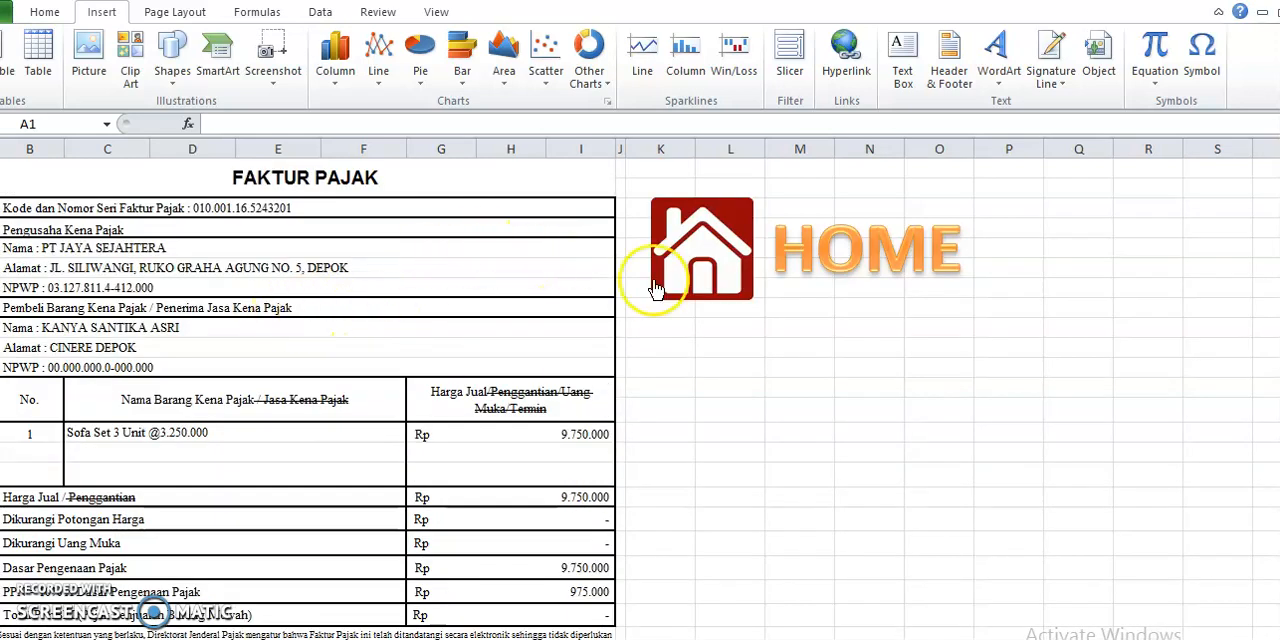
left_click(714, 271)
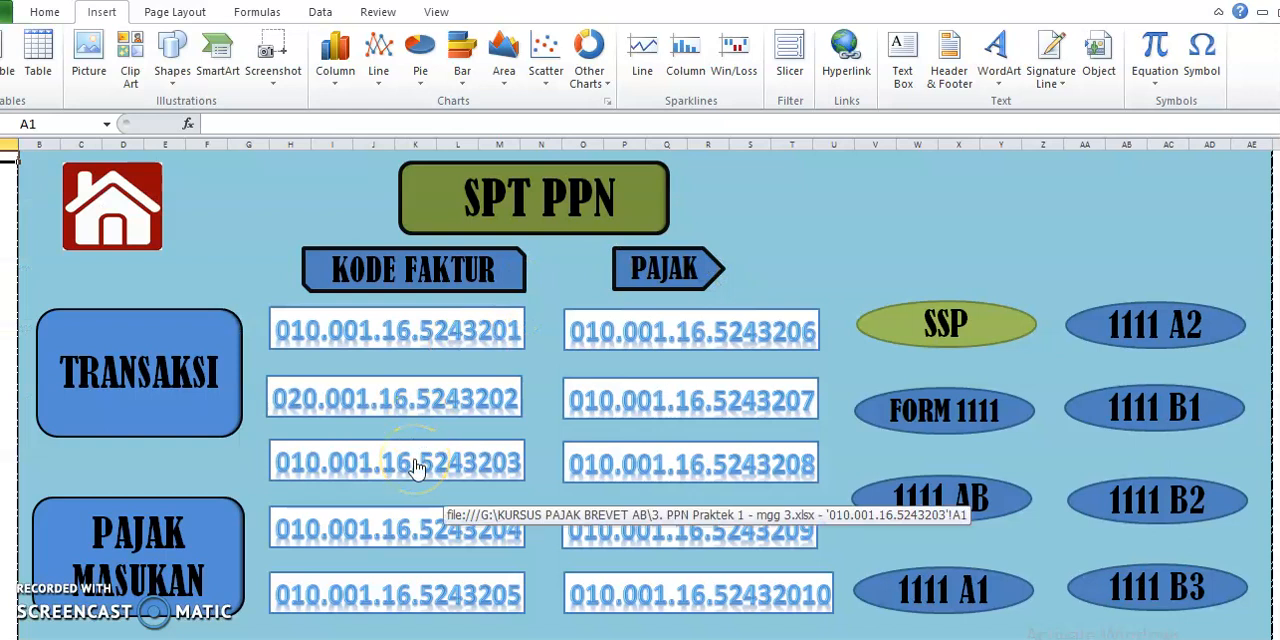
left_click(496, 393)
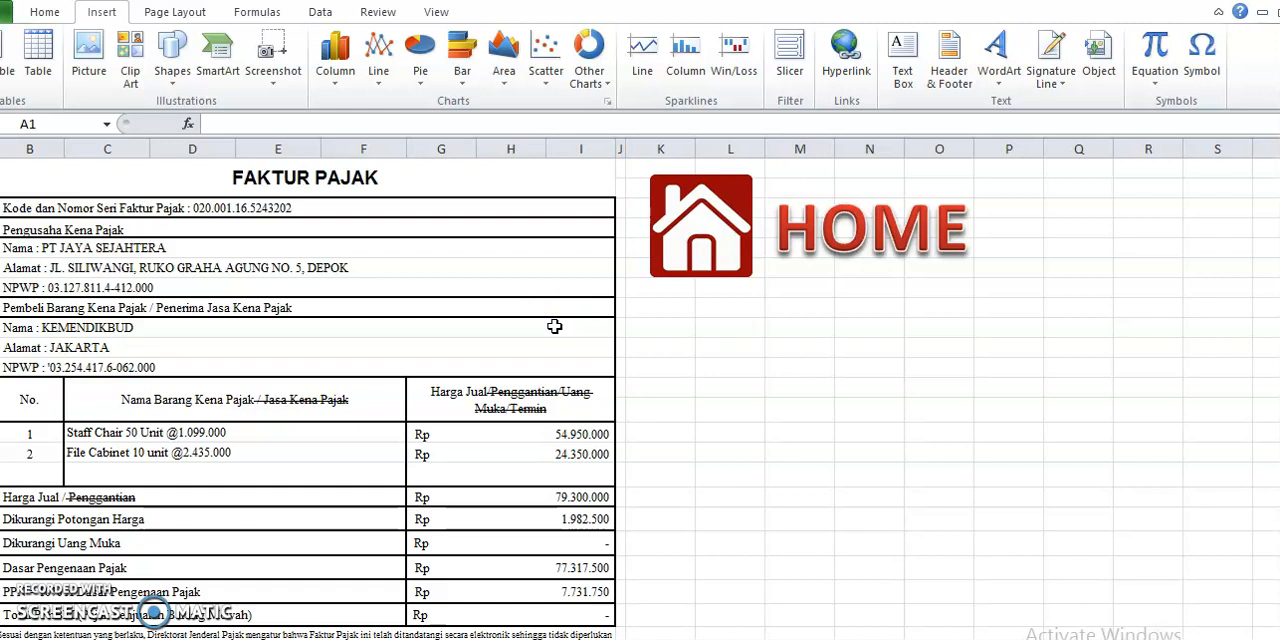
scroll(601, 384, "down", 3)
scroll(630, 392, "up", 3)
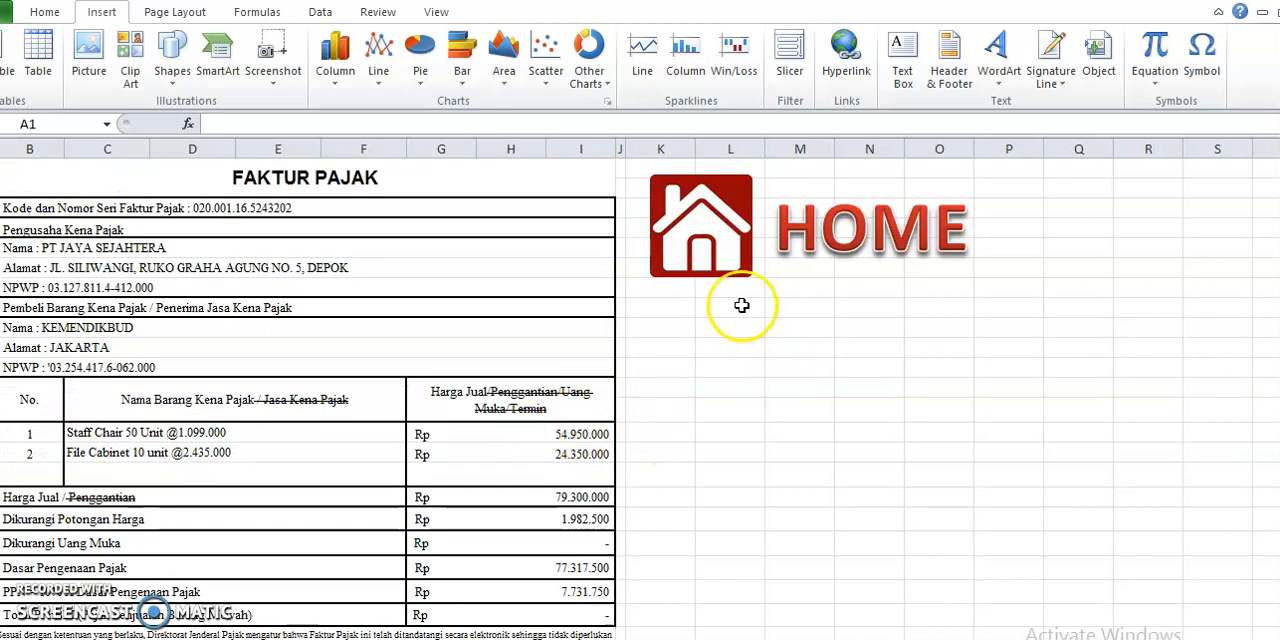
Return to the home sheet, open the third tax invoice under KODE FAKTUR, and read it through to its issue date
left_click(712, 238)
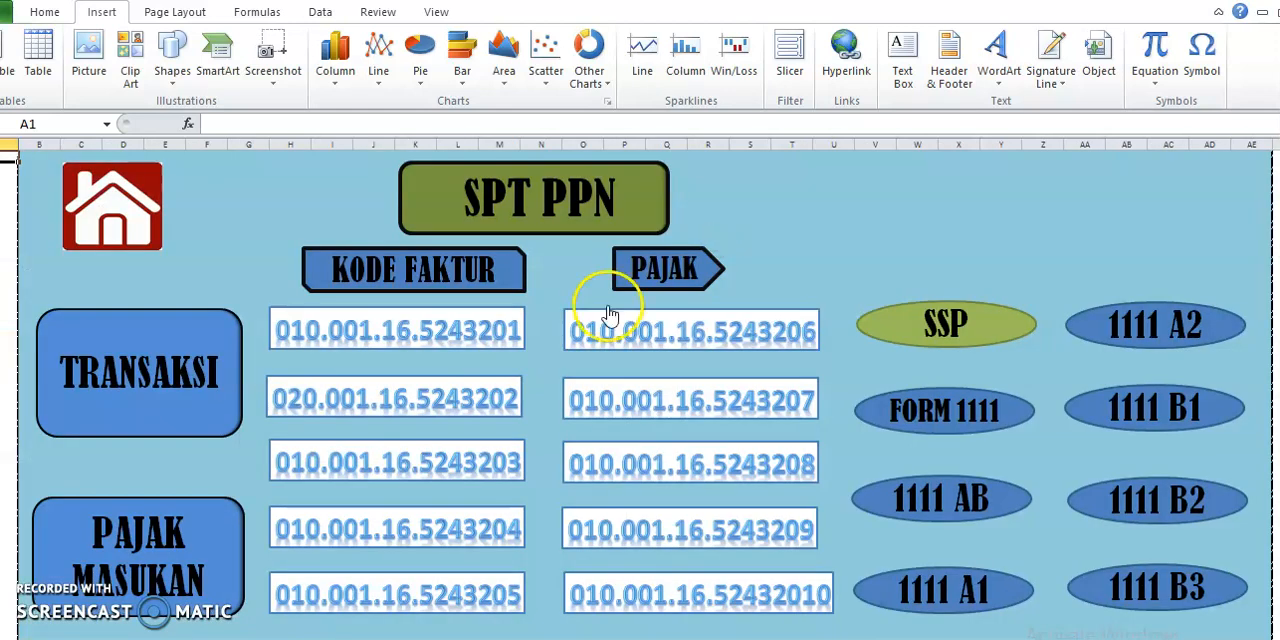
left_click(481, 461)
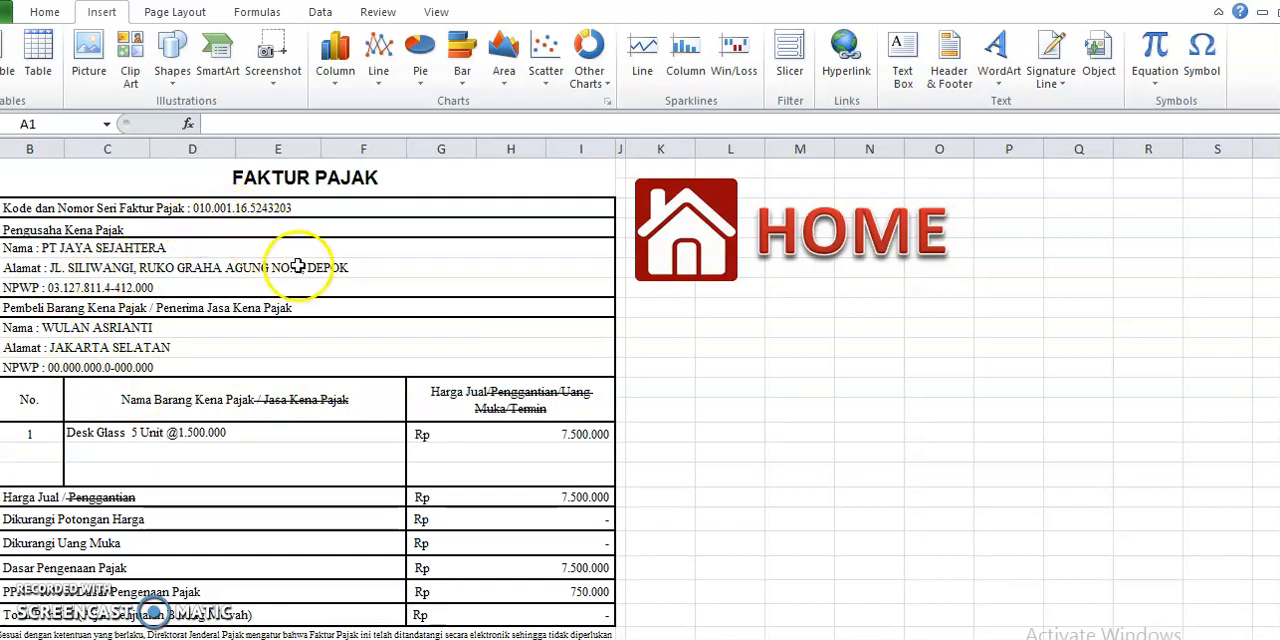
scroll(460, 330, "down", 2)
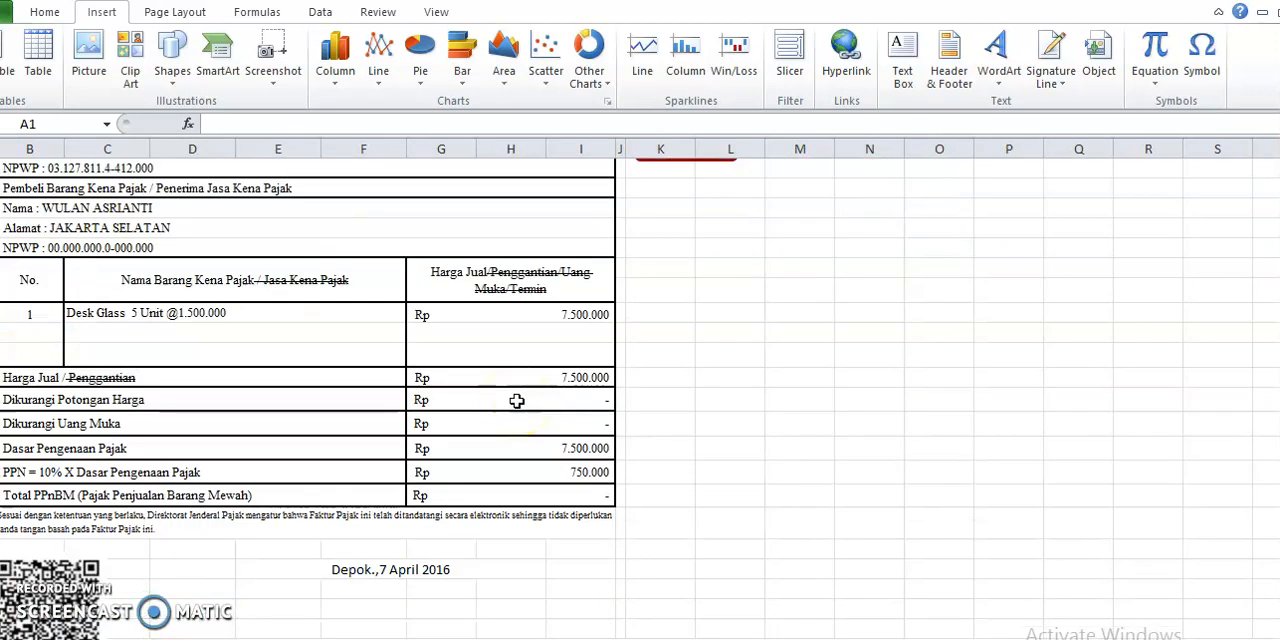
scroll(516, 400, "down", 3)
scroll(514, 400, "up", 5)
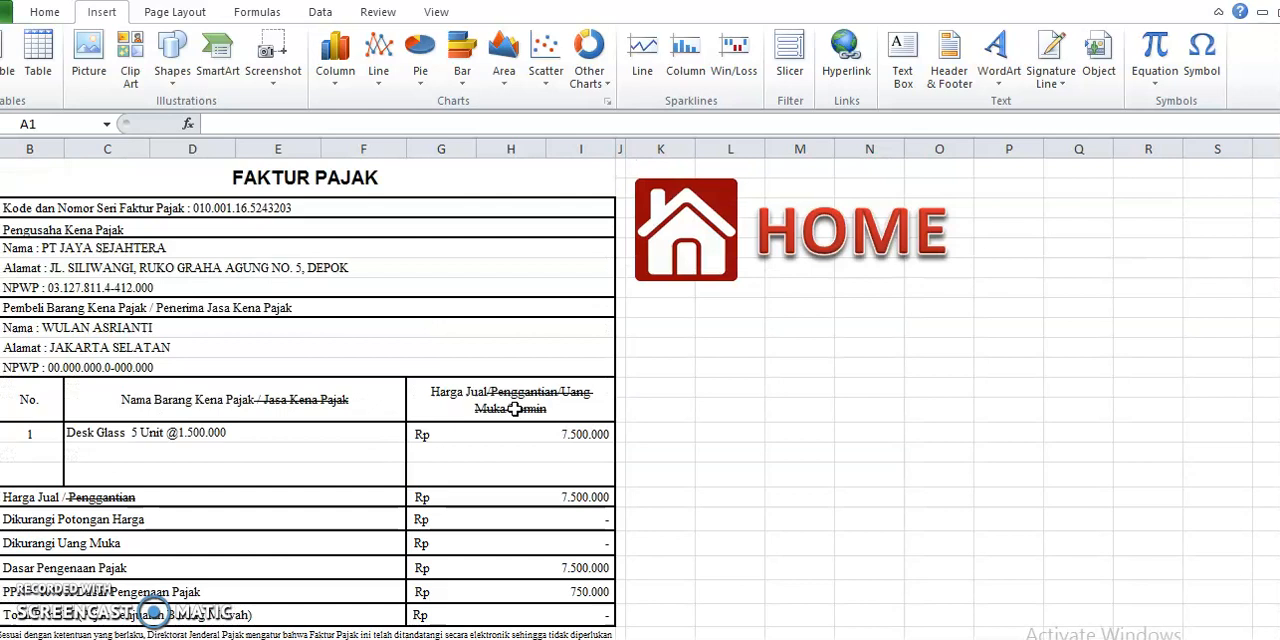
Return to the home sheet, open the fourth invoice under KODE FAKTUR, and highlight transaction code 010 in its serial number
left_click(718, 276)
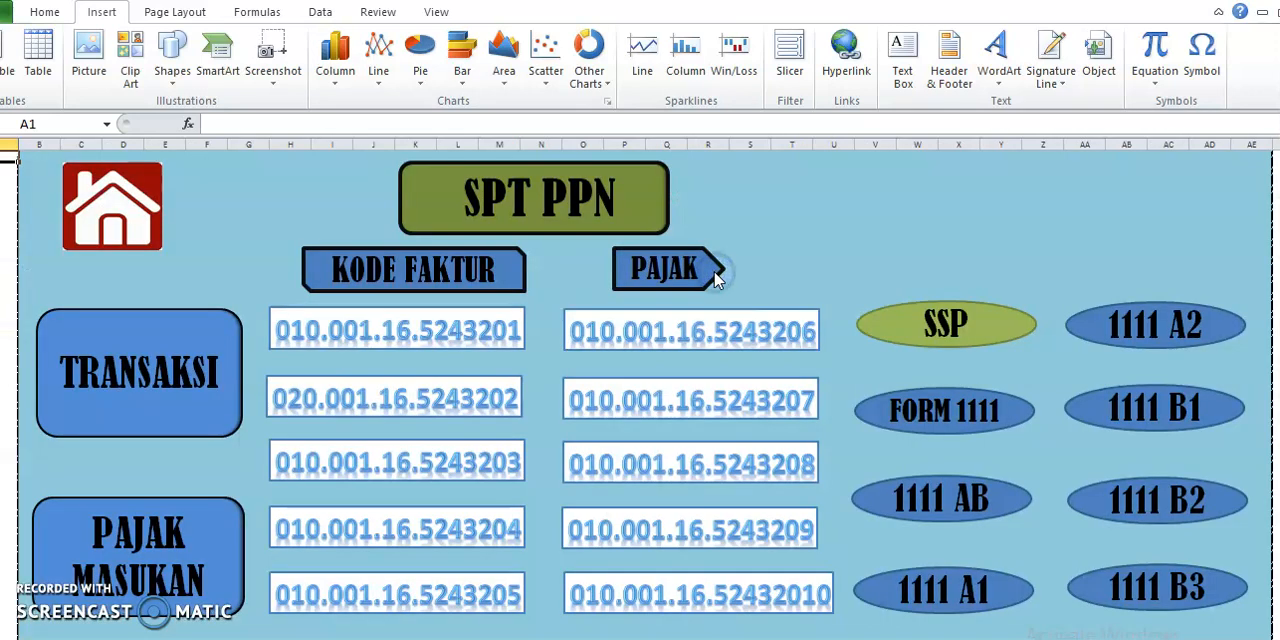
left_click(479, 533)
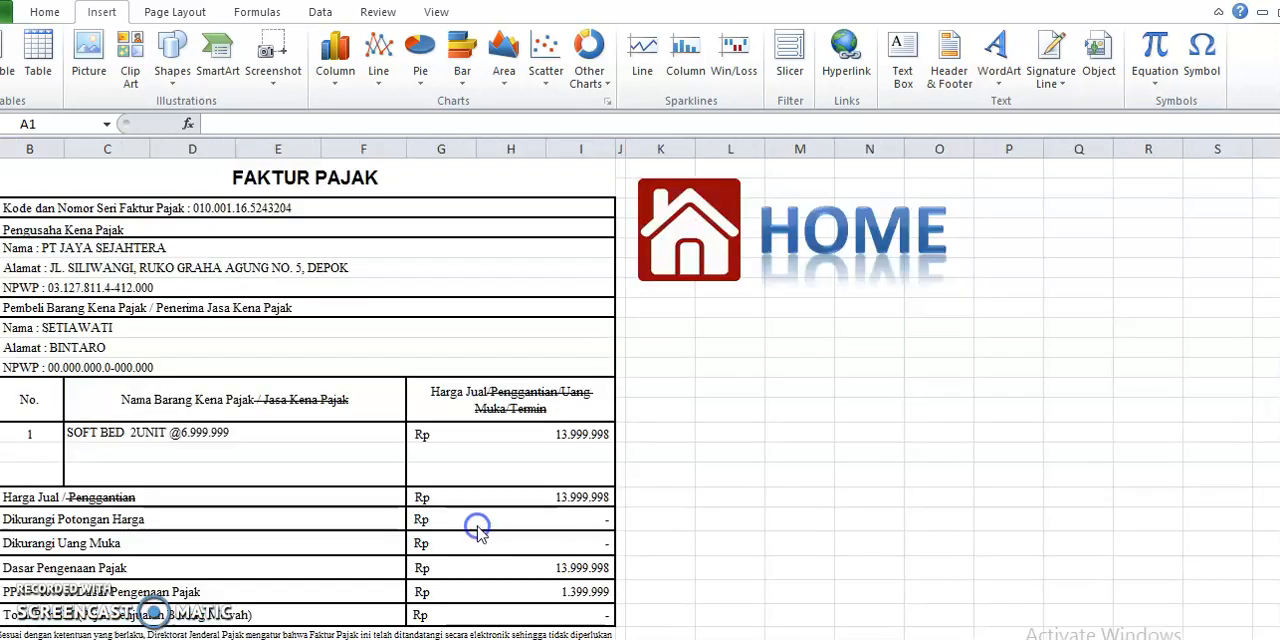
left_click(228, 200)
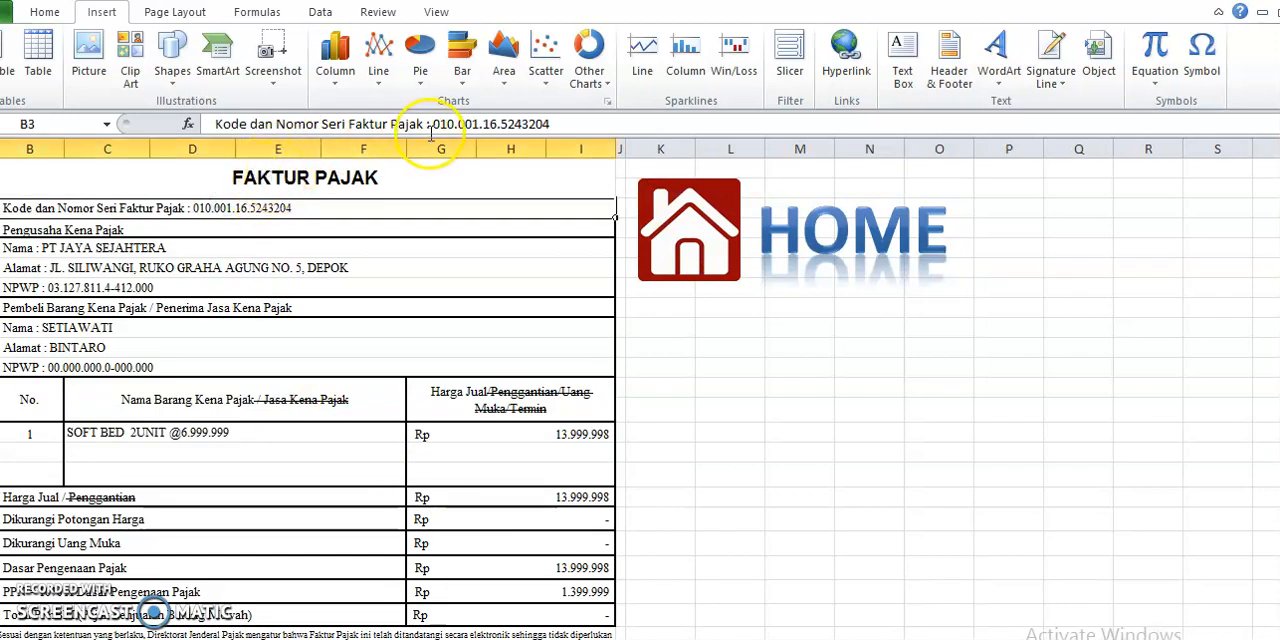
left_click_drag(433, 124, 454, 124)
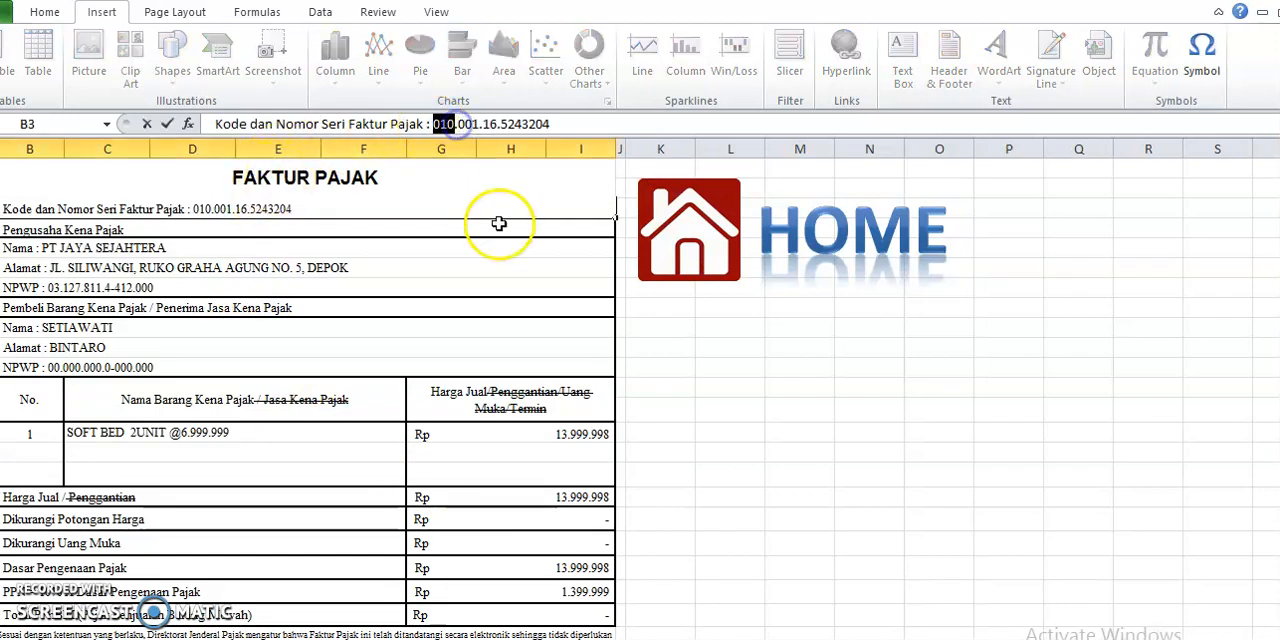
left_click(836, 368)
Return to the home sheet, open the fifth invoice under KODE FAKTUR, and check its serial number, tax base and PPN
left_click(692, 258)
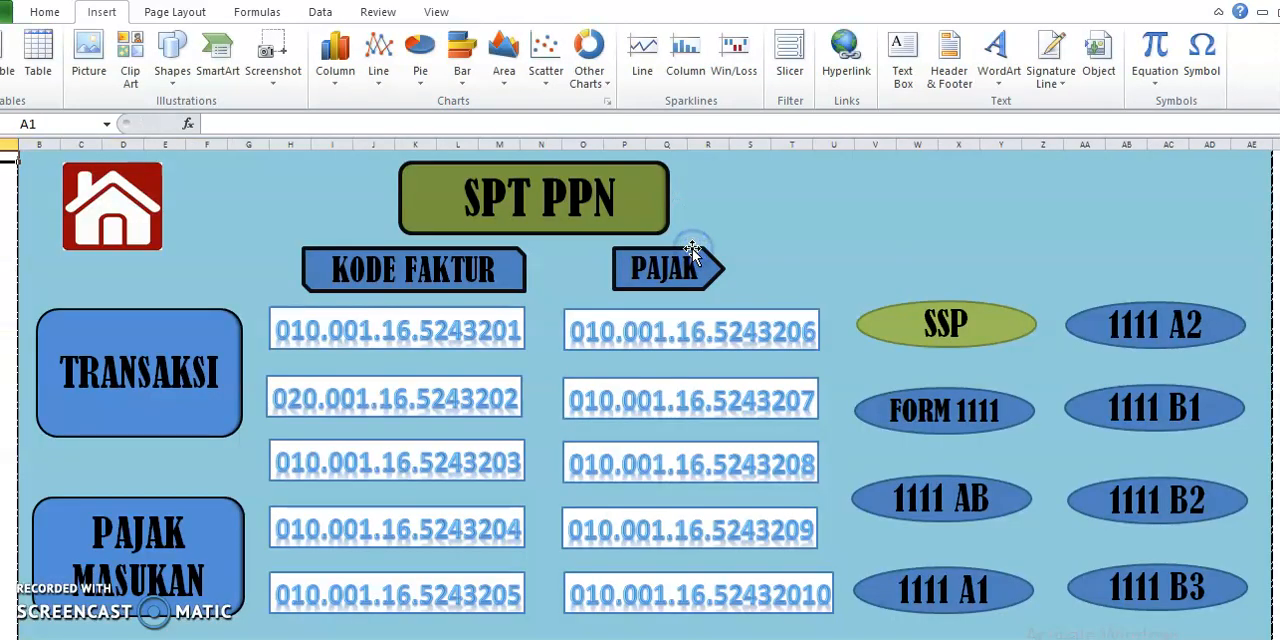
left_click(453, 598)
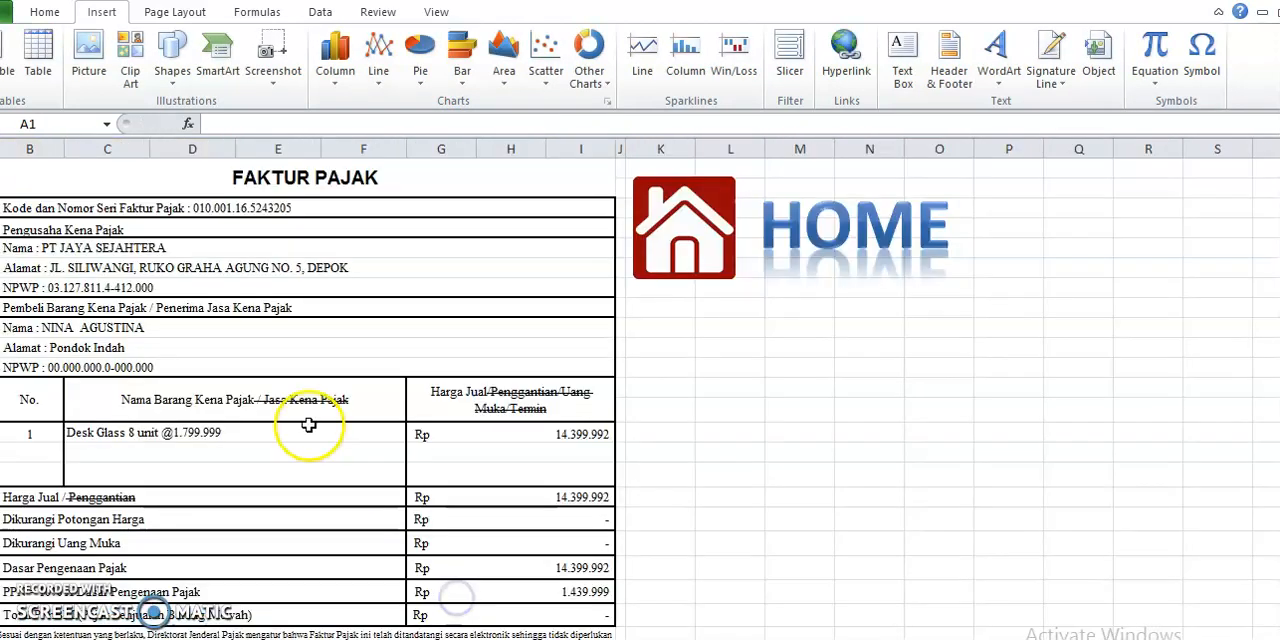
left_click(240, 214)
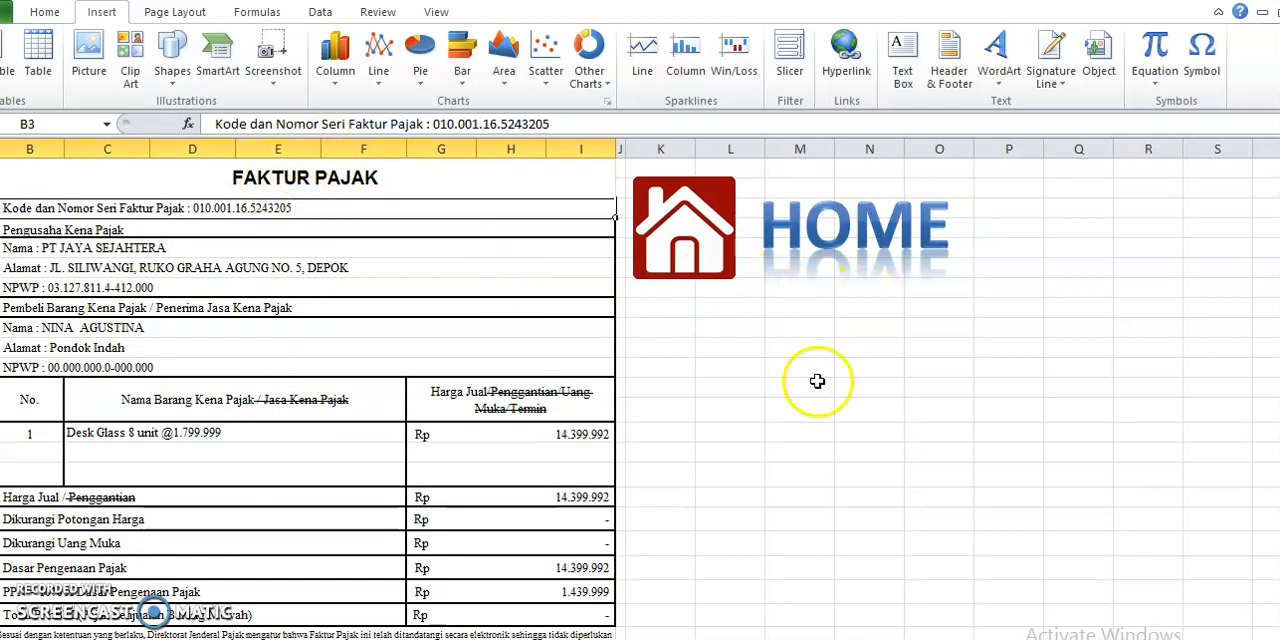
scroll(722, 430, "down", 4)
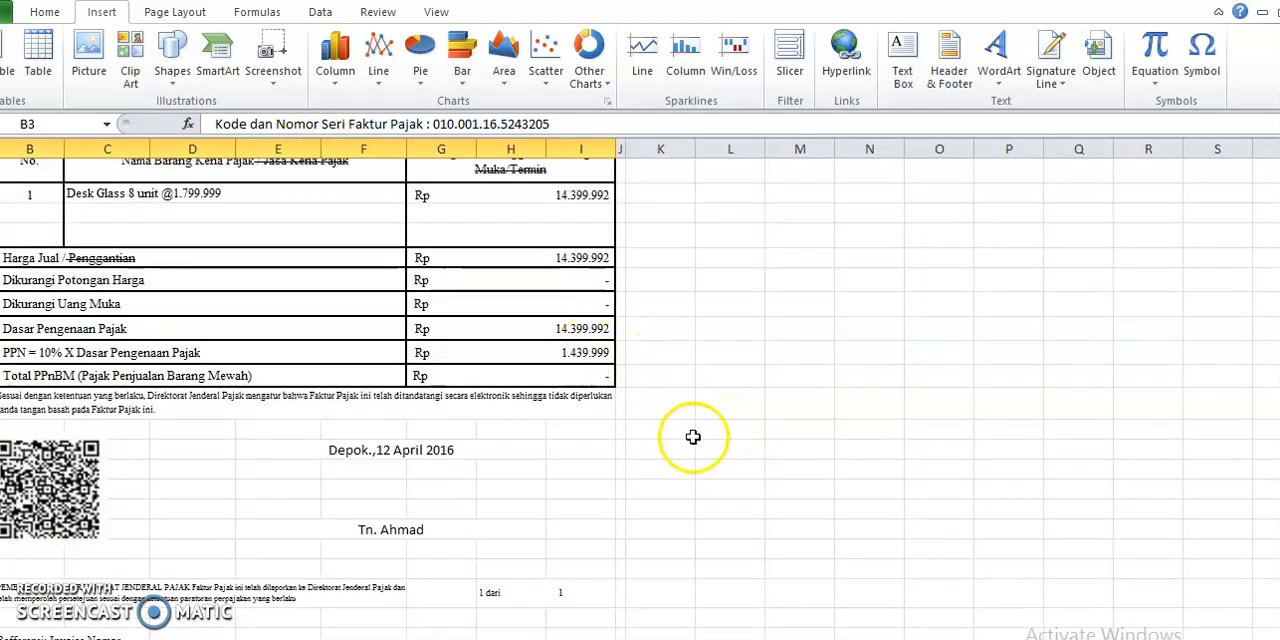
scroll(683, 441, "up", 5)
View the first tax invoice under PAJAK from the home sheet, including its code and three goods lines, and go back home
left_click(700, 242)
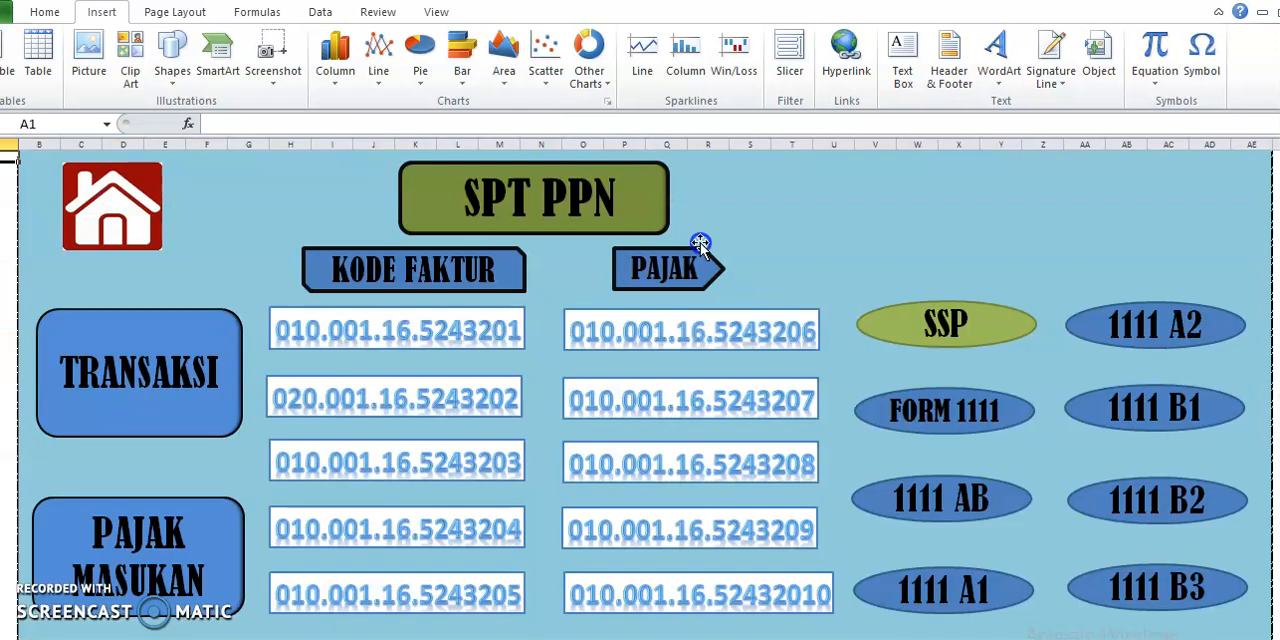
left_click(706, 332)
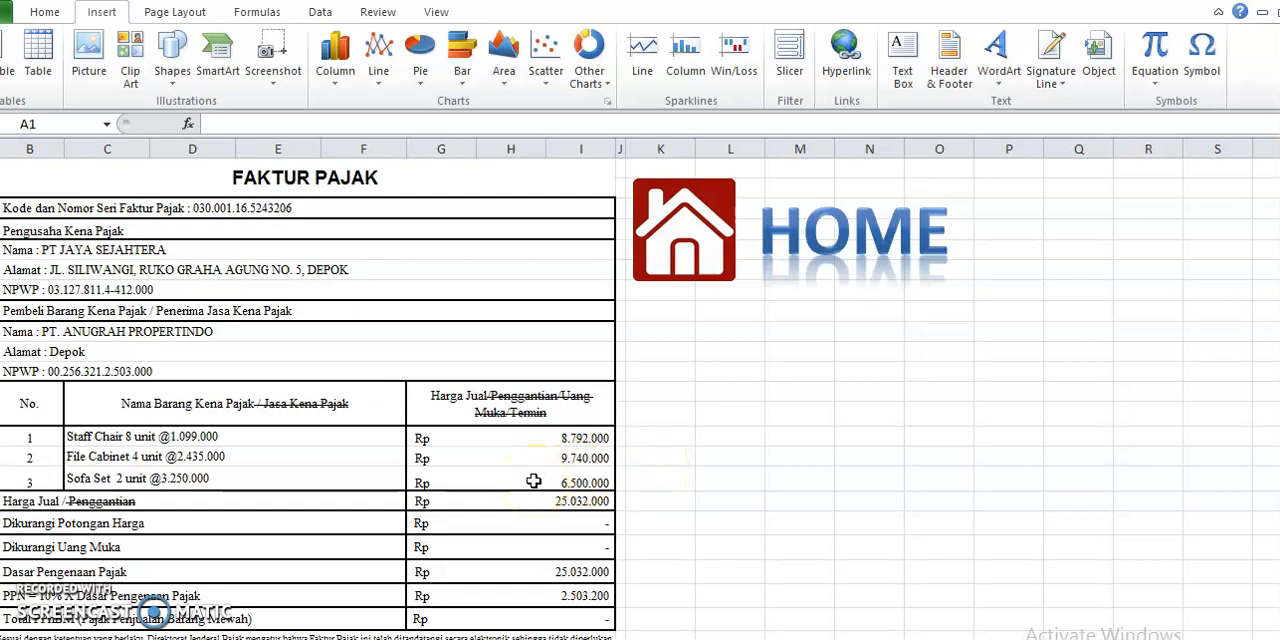
left_click(696, 268)
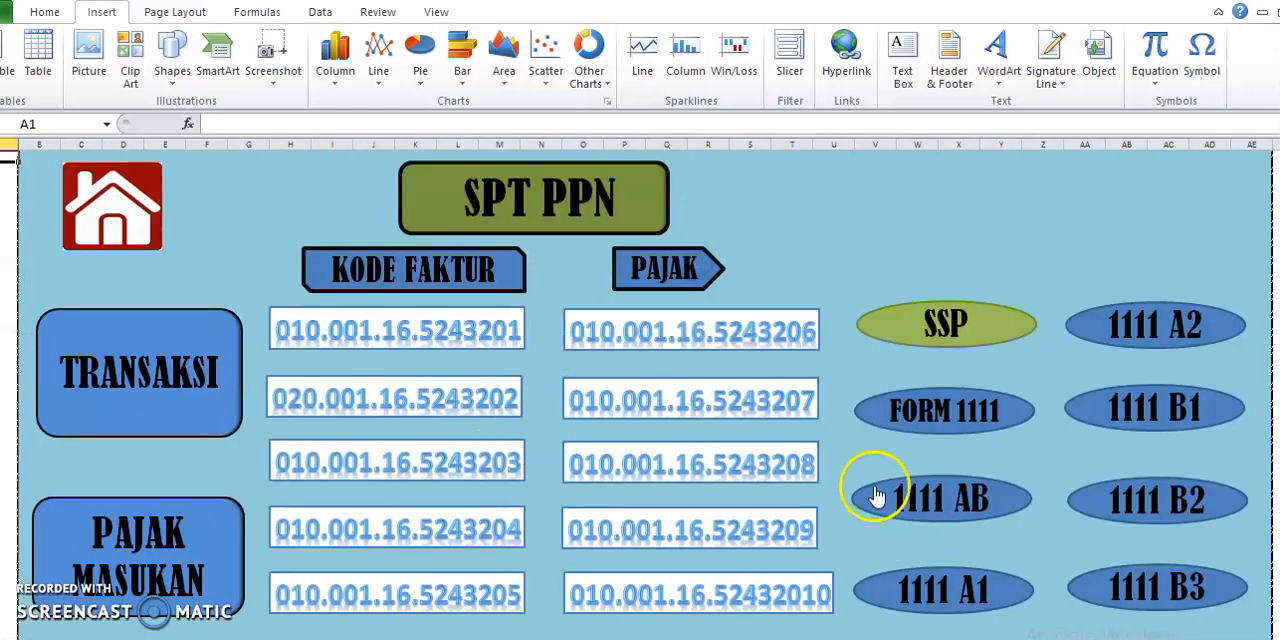
Open the second tax invoice under PAJAK and examine its serial number, goods lines, PPN and issue date
left_click(776, 415)
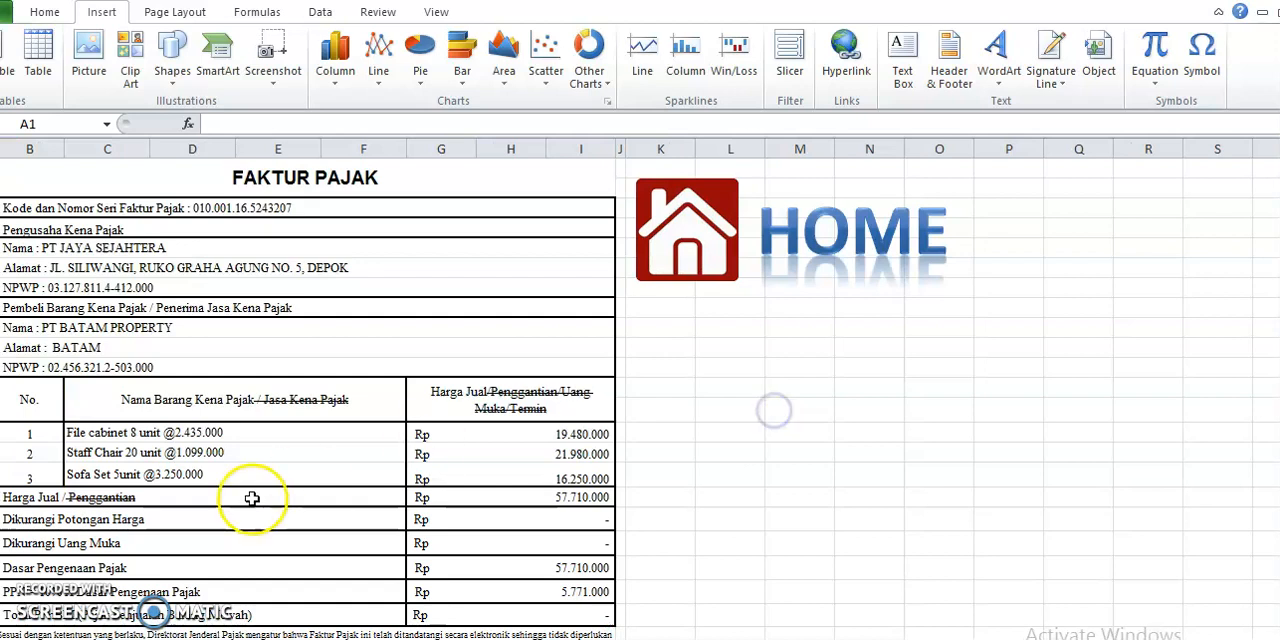
left_click(212, 207)
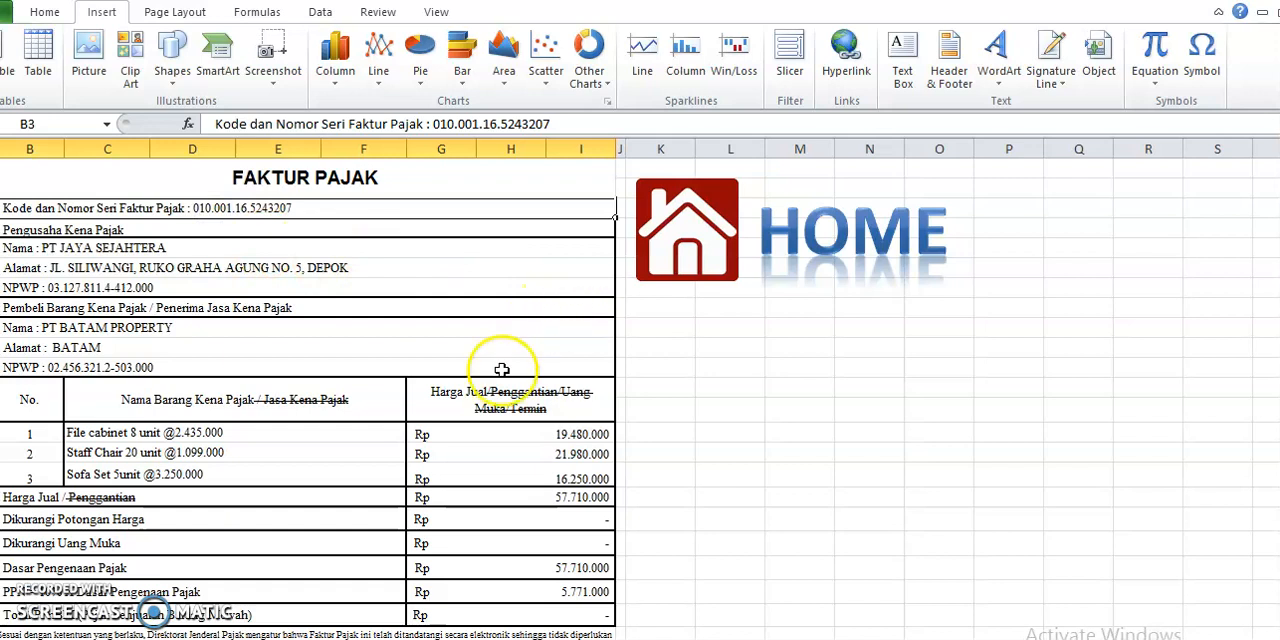
scroll(430, 440, "down", 2)
scroll(512, 505, "down", 2)
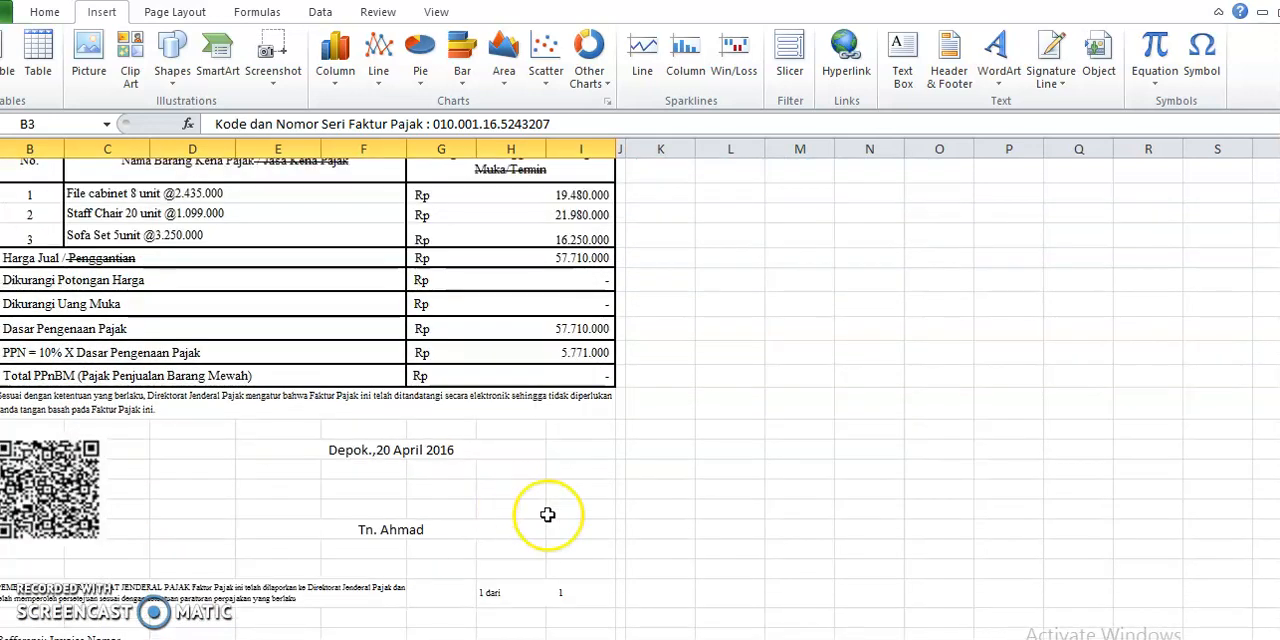
scroll(546, 514, "up", 4)
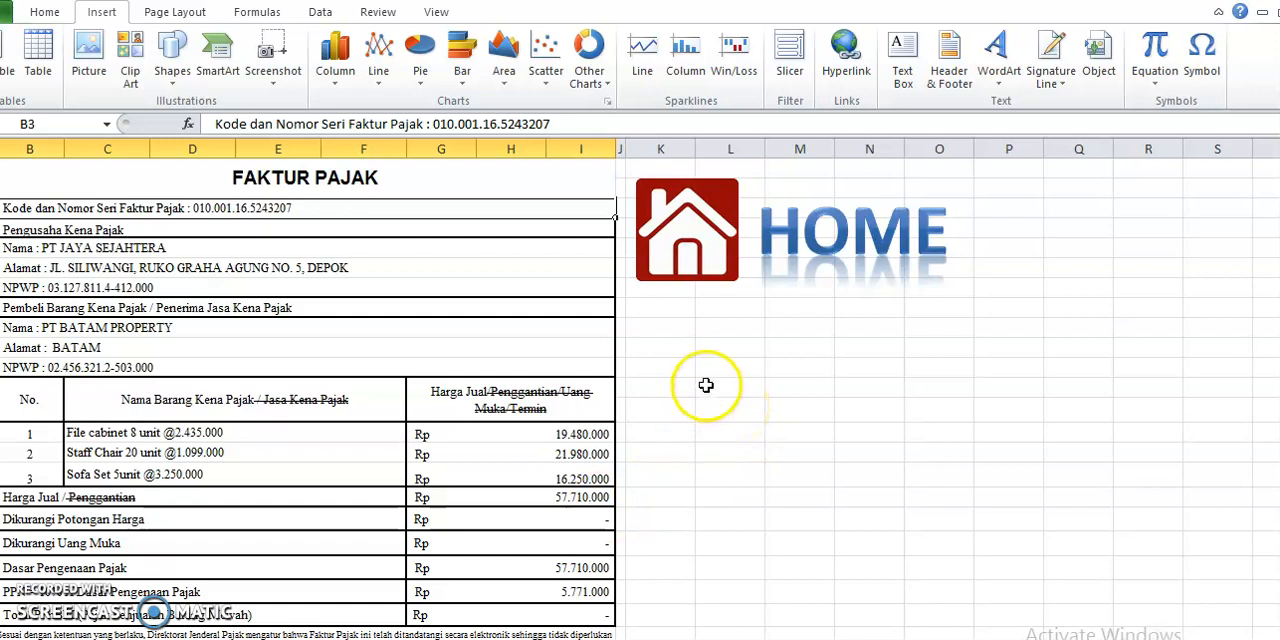
Return to the home sheet, open the third invoice under PAJAK, and examine its code 070 serial number and PPN lines
left_click(704, 276)
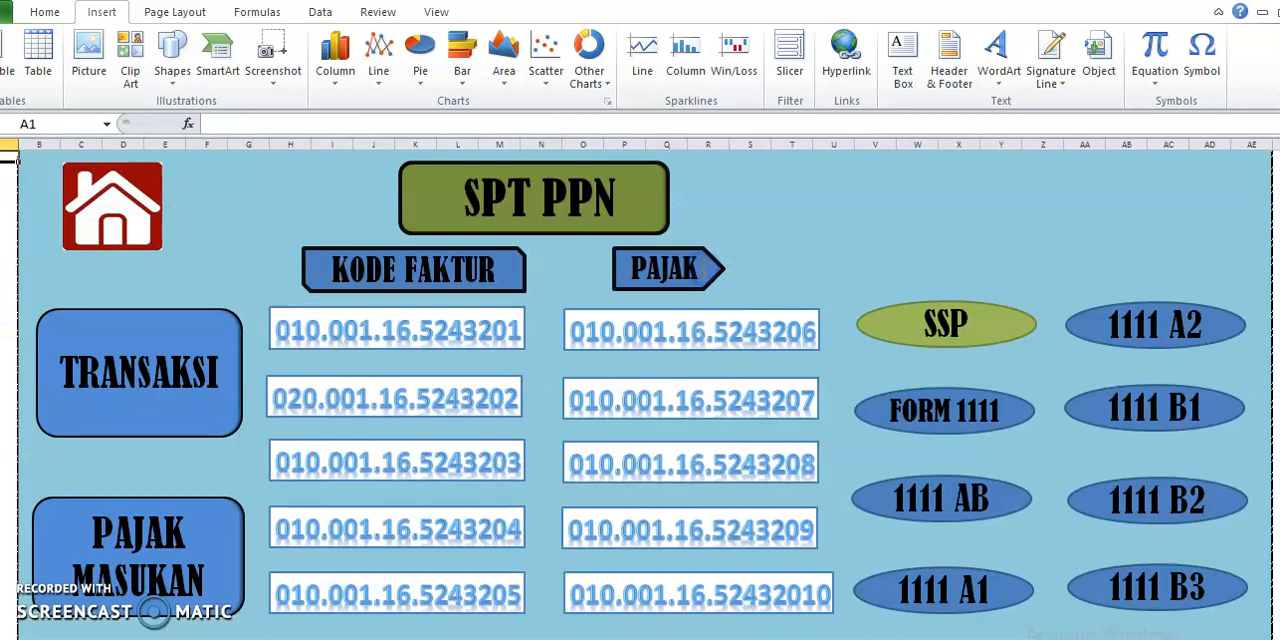
left_click(778, 480)
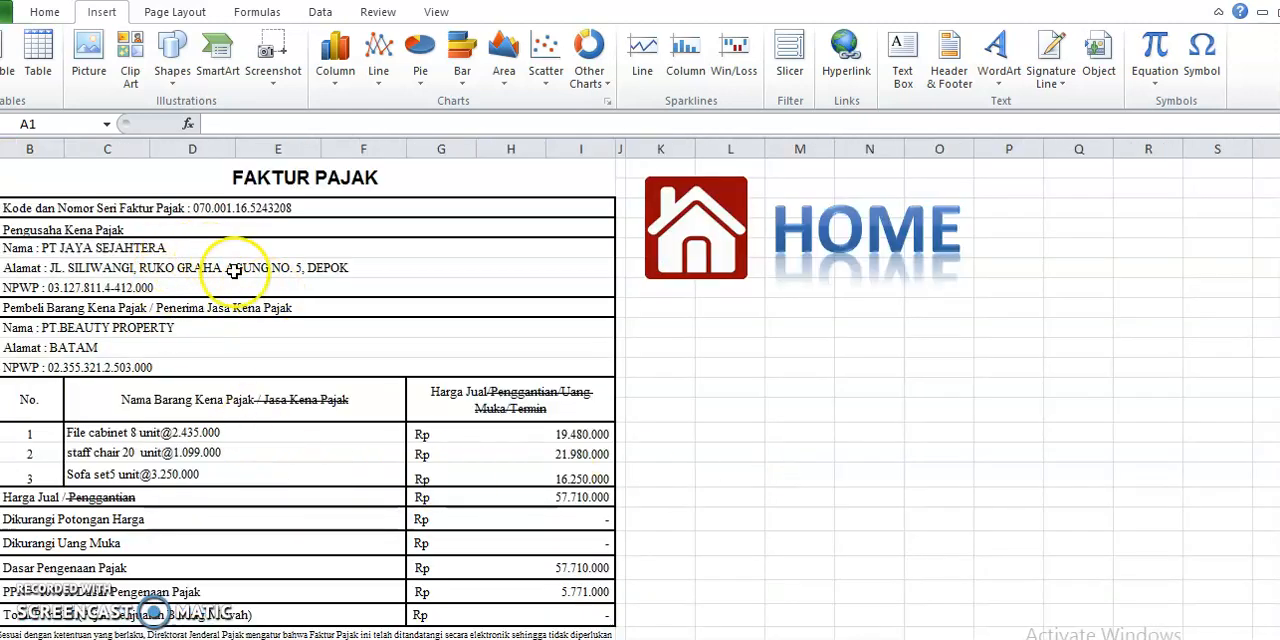
left_click(204, 208)
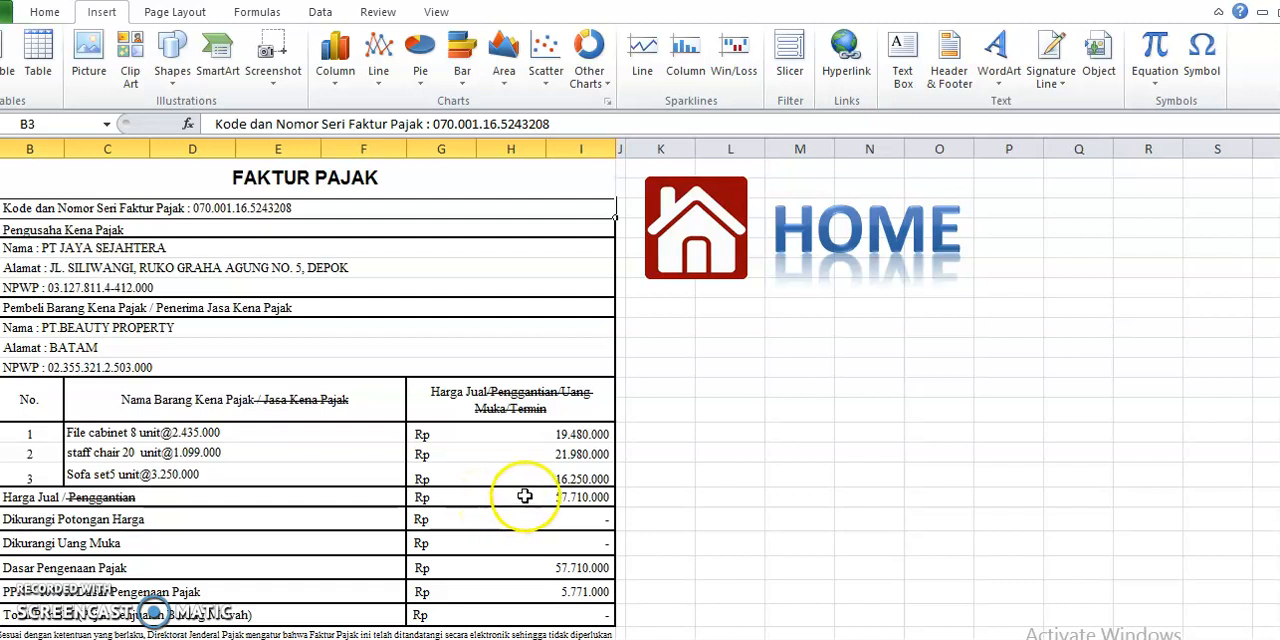
scroll(514, 514, "down", 2)
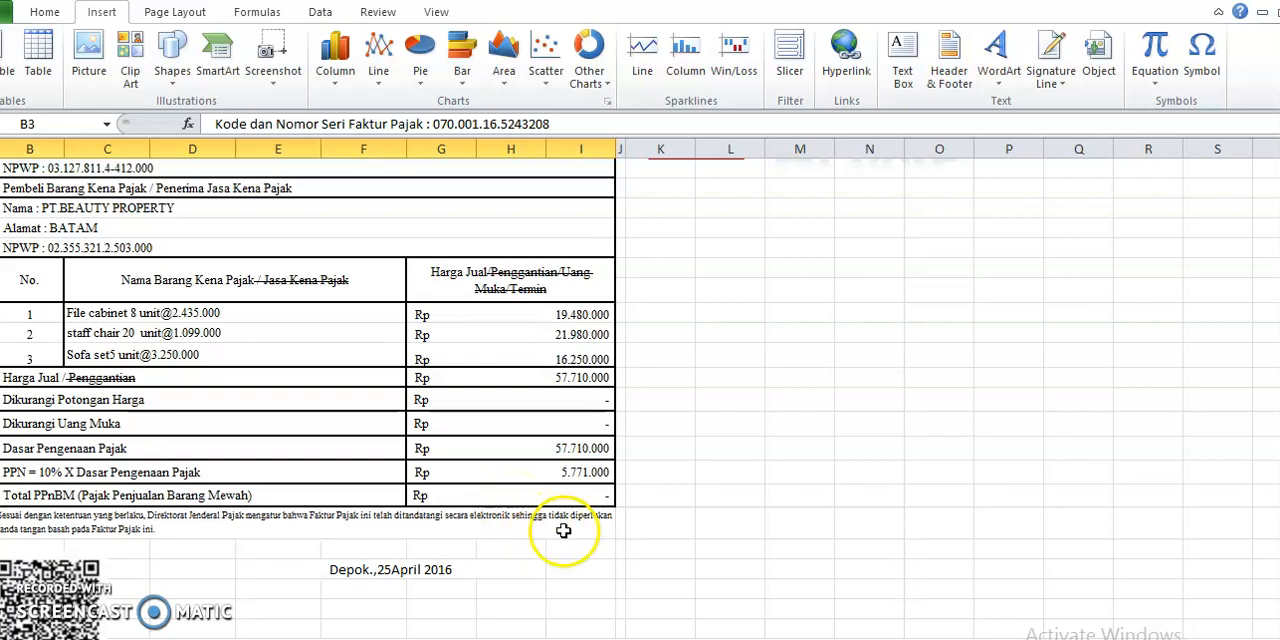
scroll(523, 526, "up", 2)
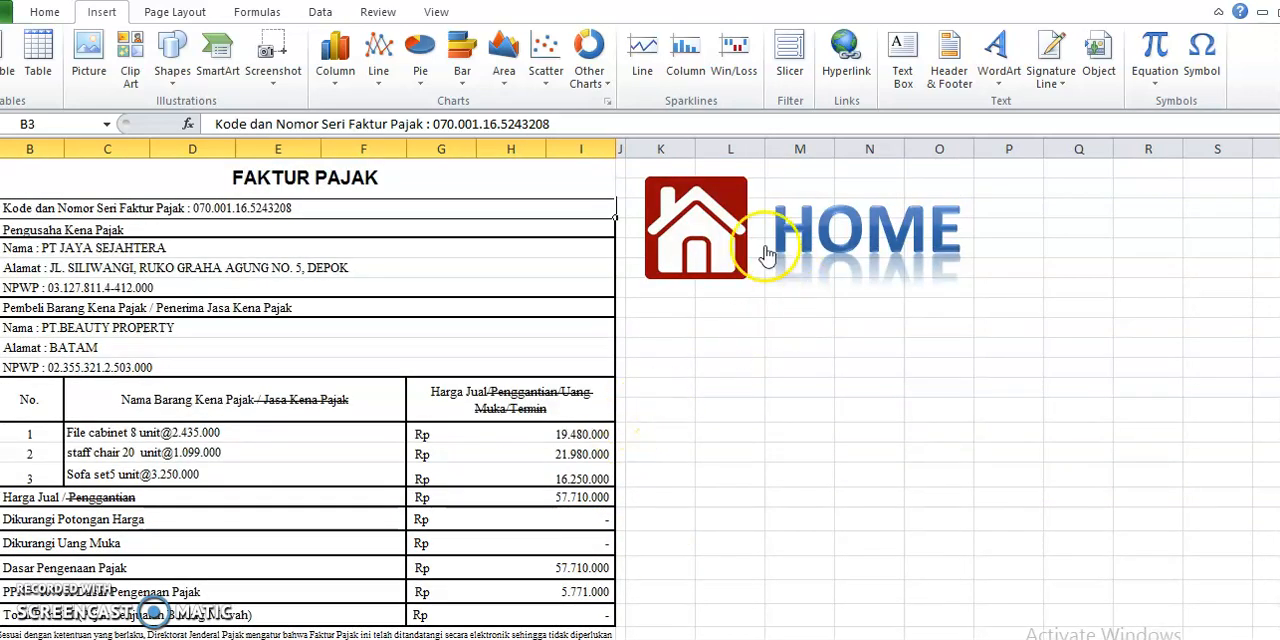
Return to the home sheet, open the fourth invoice under PAJAK, and check its serial number, buyer name and totals
left_click(727, 262)
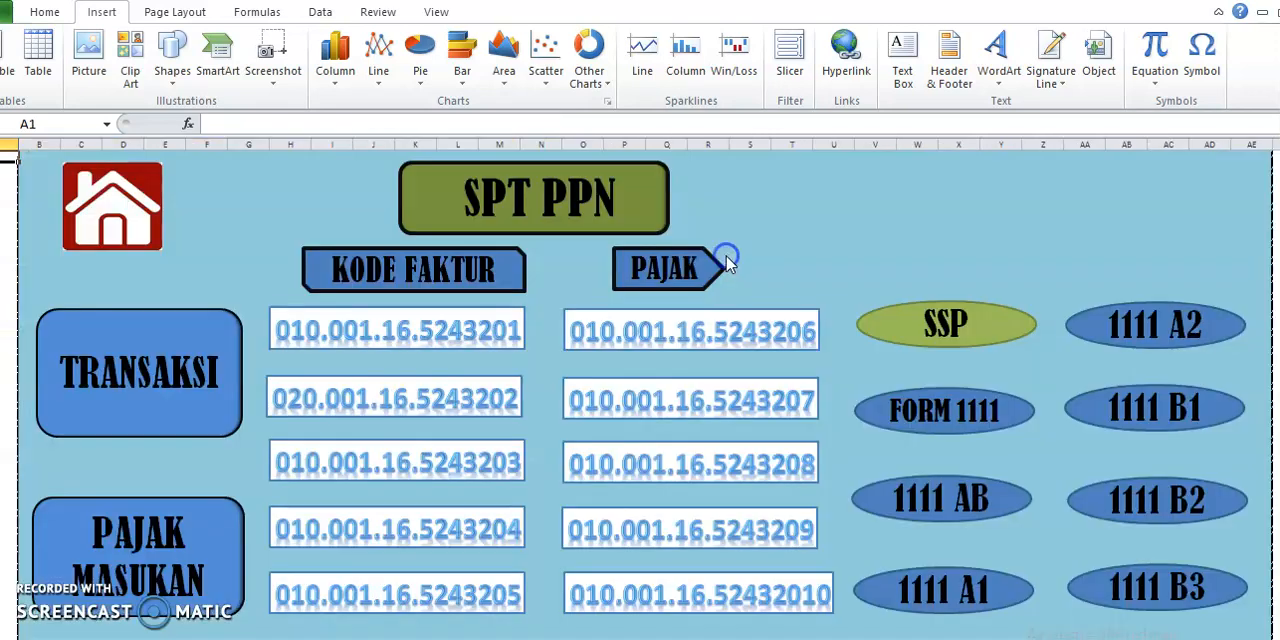
left_click(781, 545)
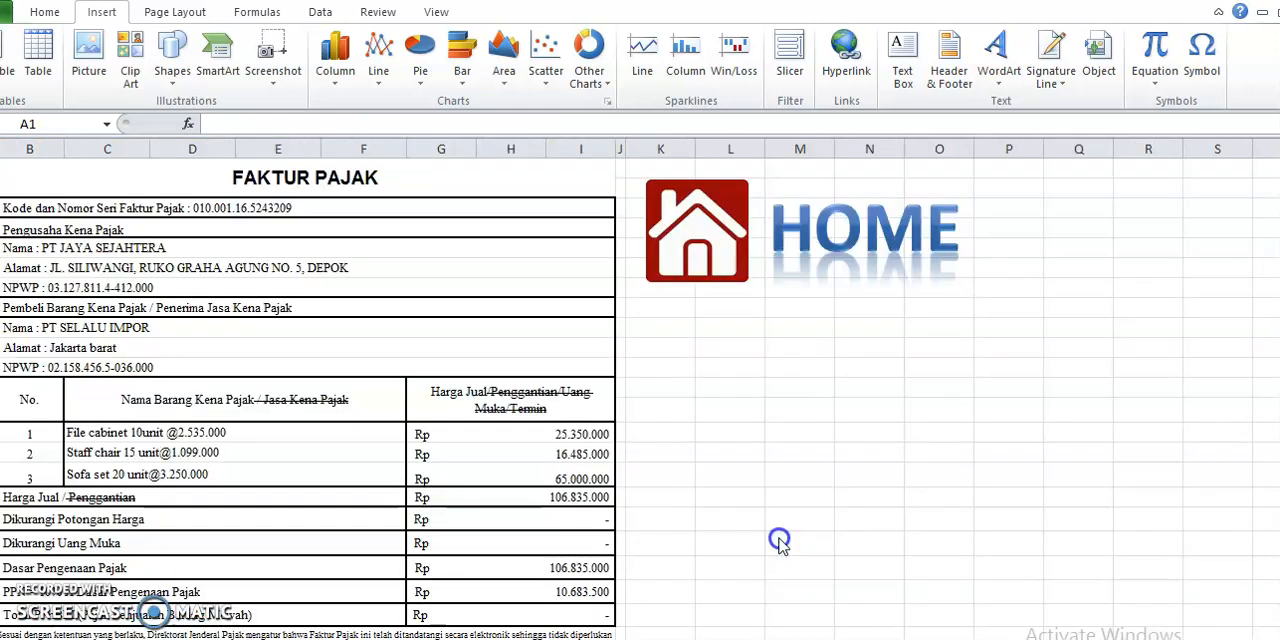
left_click(232, 212)
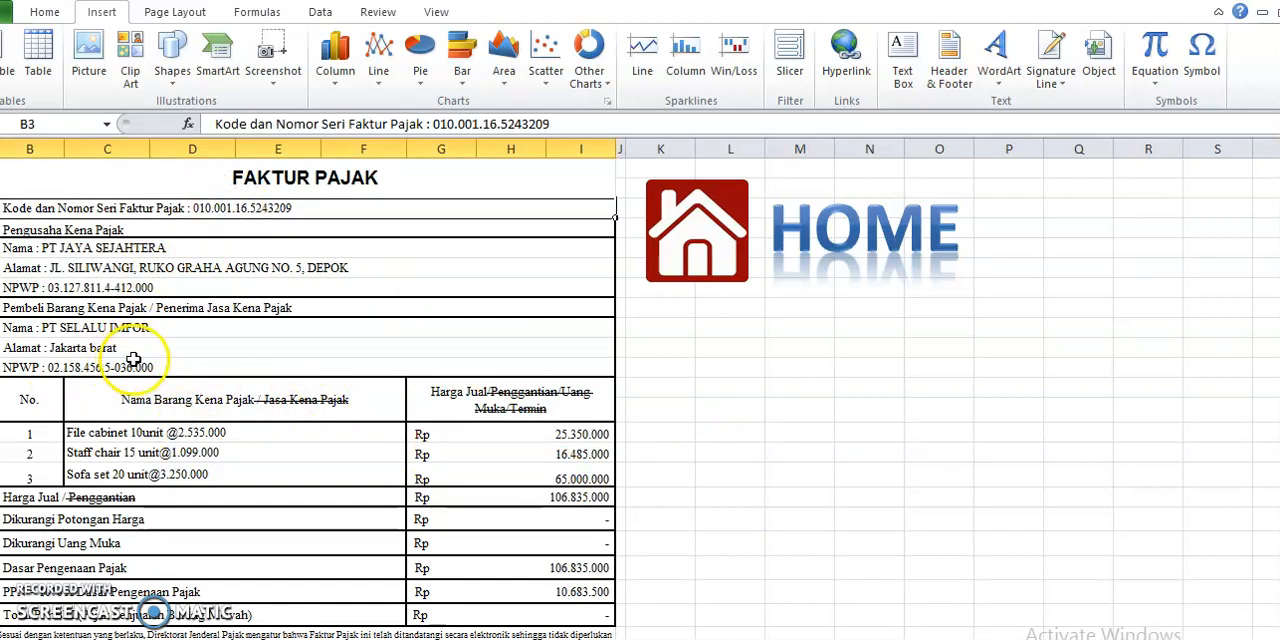
left_click(143, 328)
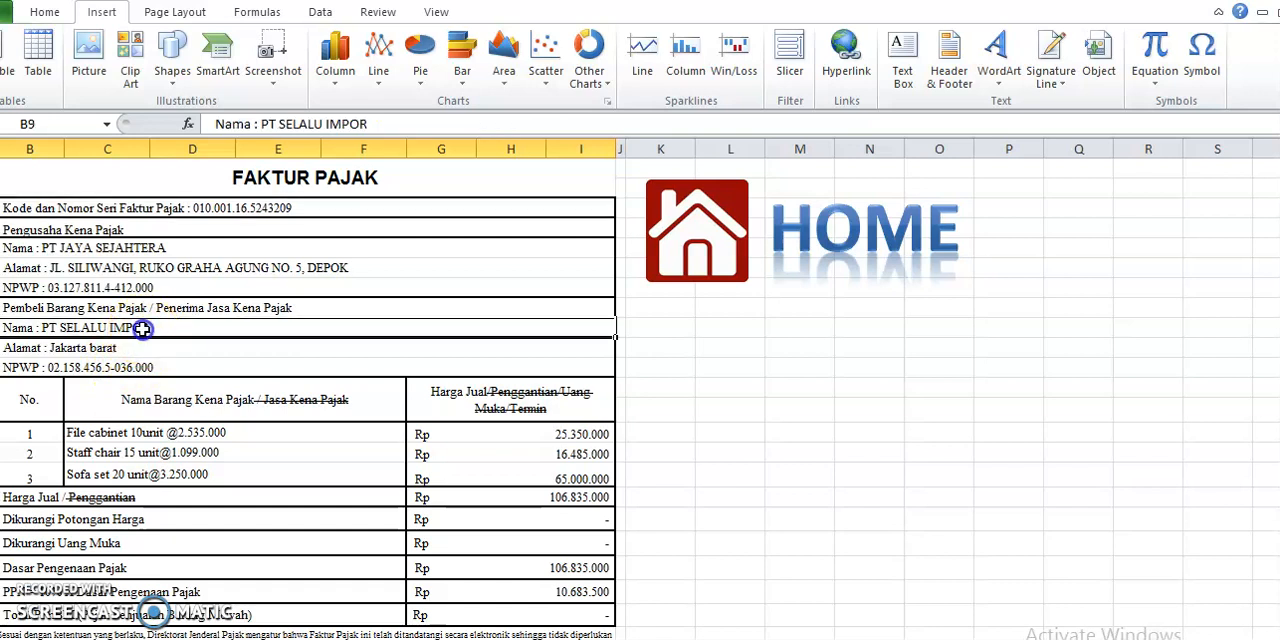
scroll(755, 515, "down", 3)
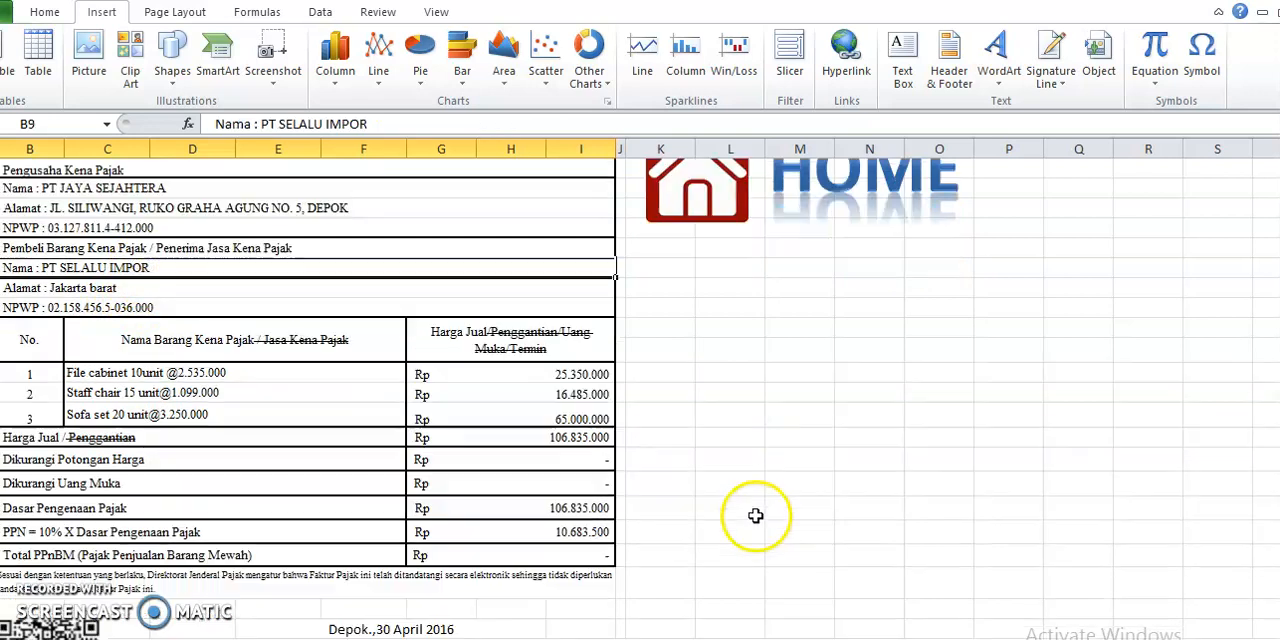
scroll(749, 506, "up", 3)
Return to the home sheet and open the last tax invoice under PAJAK
left_click(680, 260)
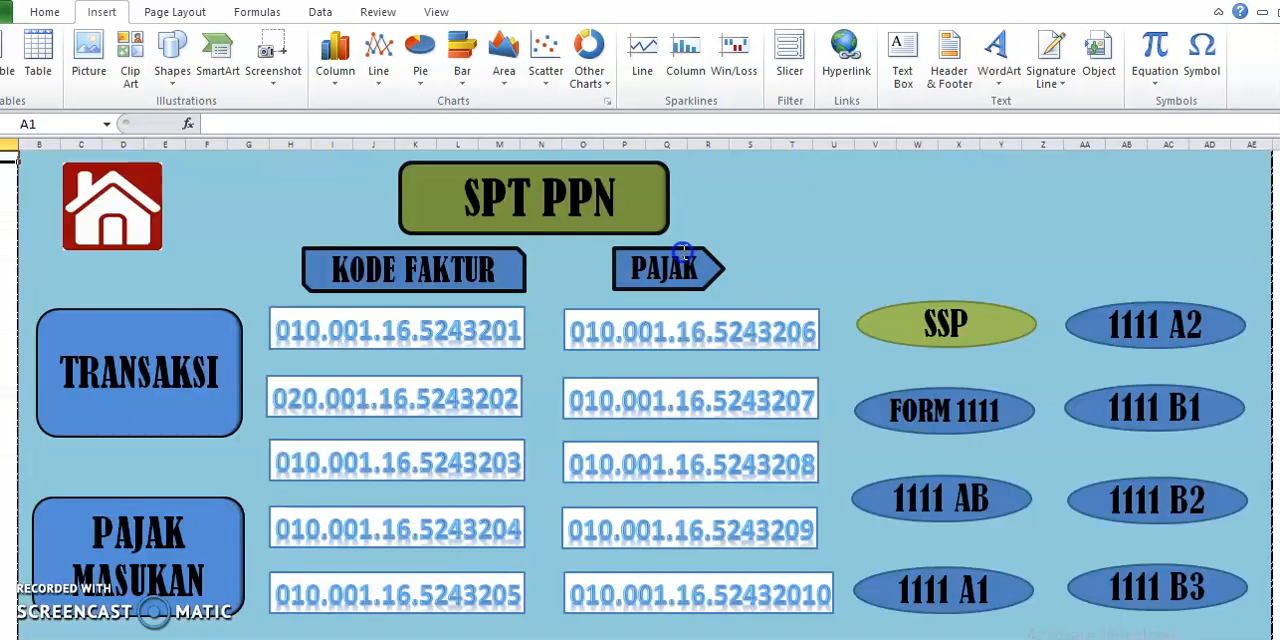
left_click(714, 614)
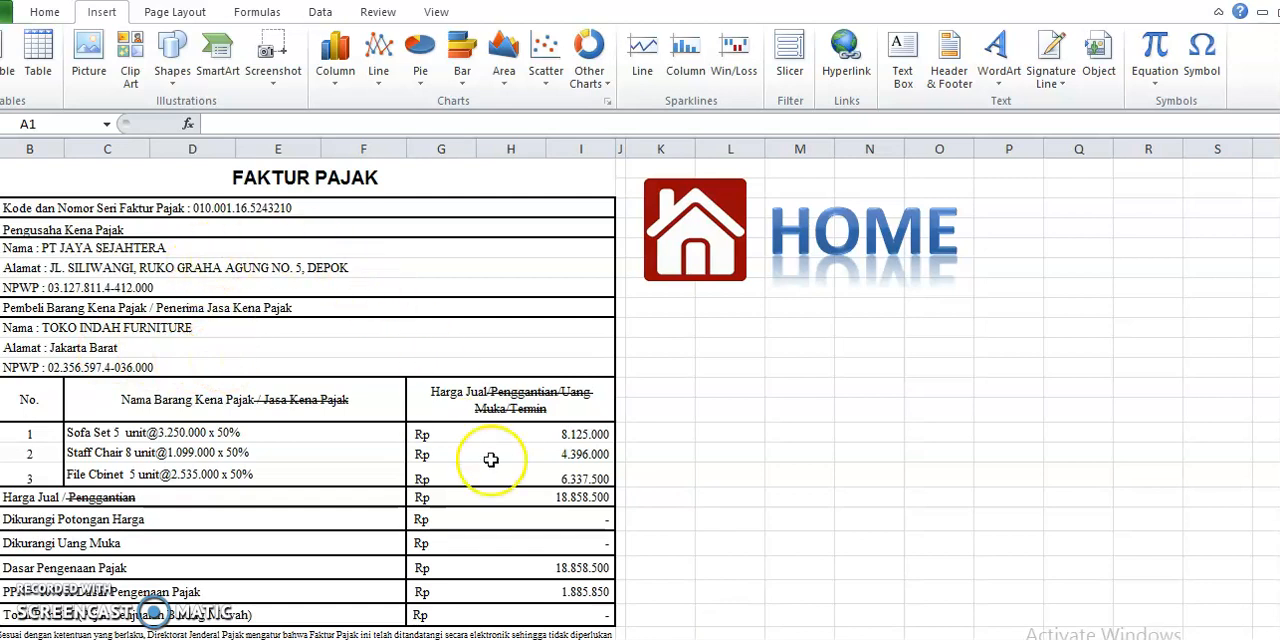
Examine the last tax invoice from its goods lines down to the issue date, and return to the home sheet
scroll(655, 455, "down", 2)
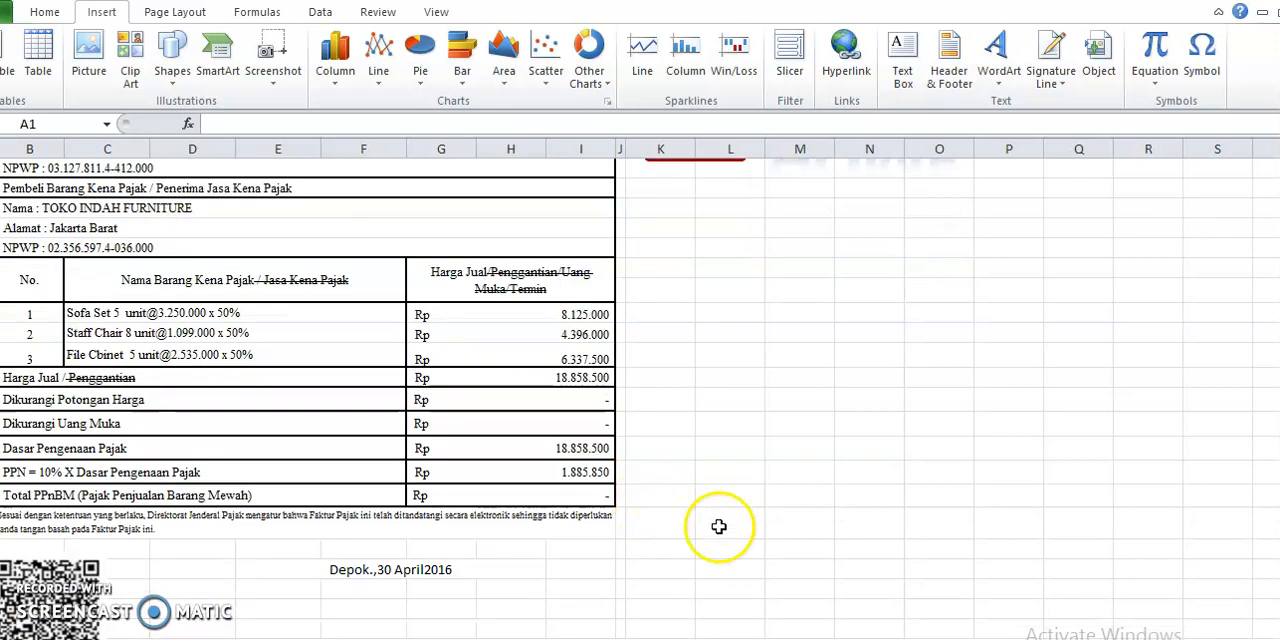
scroll(719, 526, "up", 2)
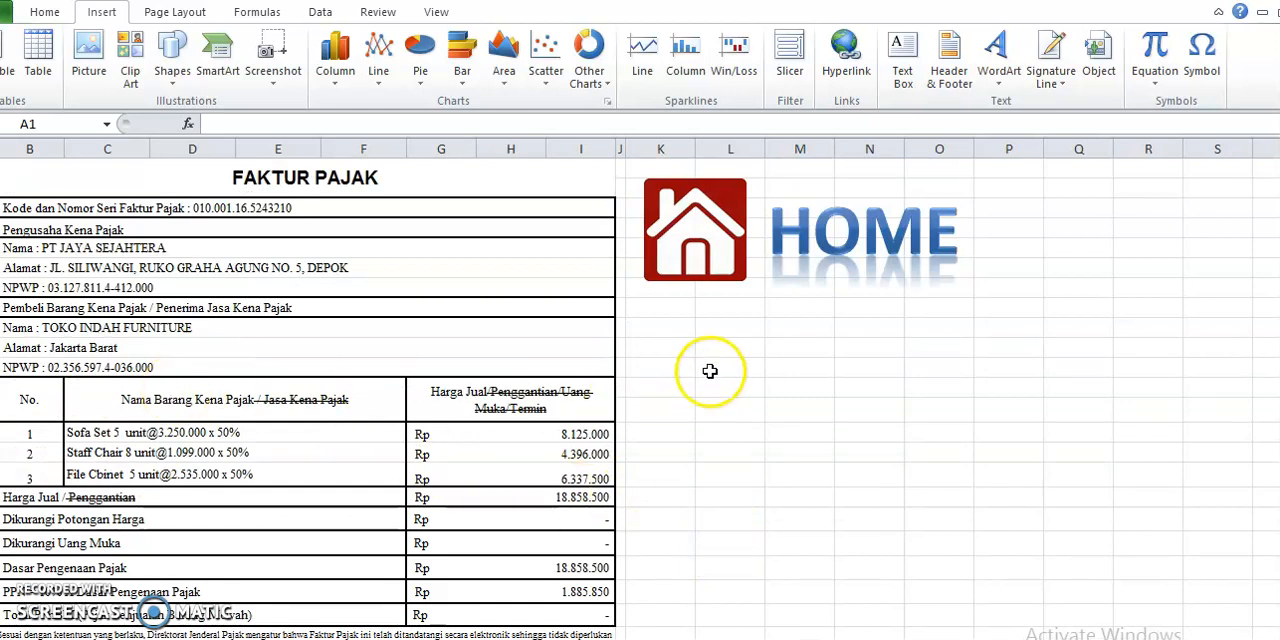
left_click(716, 288)
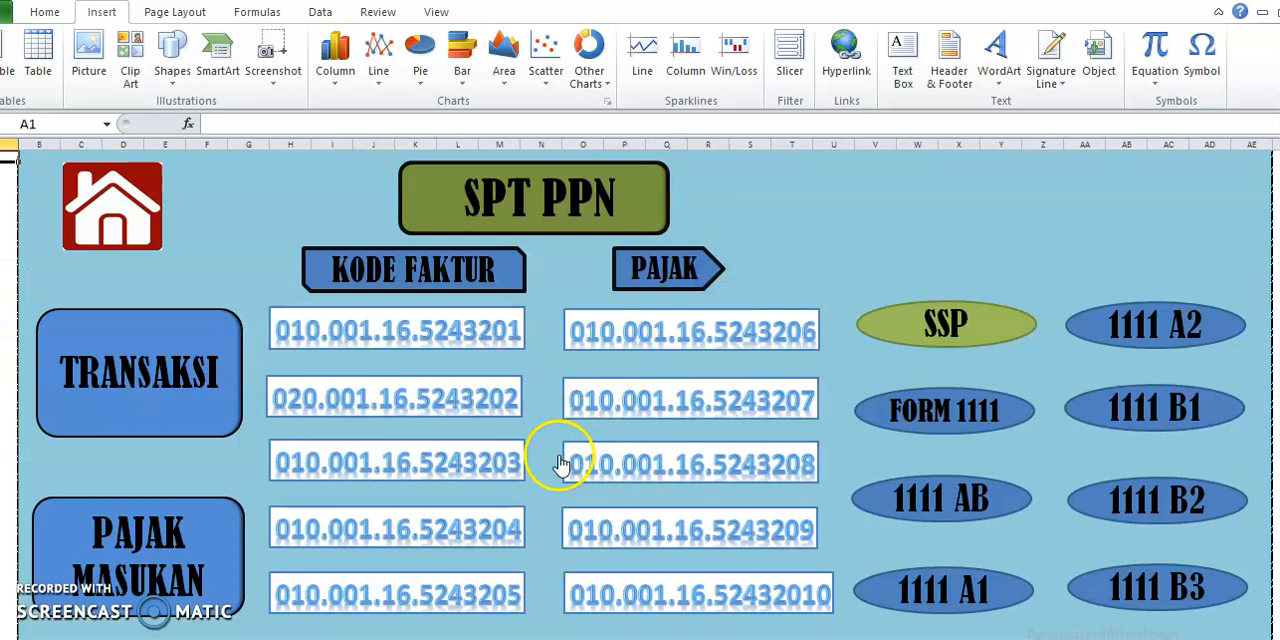
Open the SSP tax payment slip, check its heading and payment details, and return to the home sheet
left_click(957, 337)
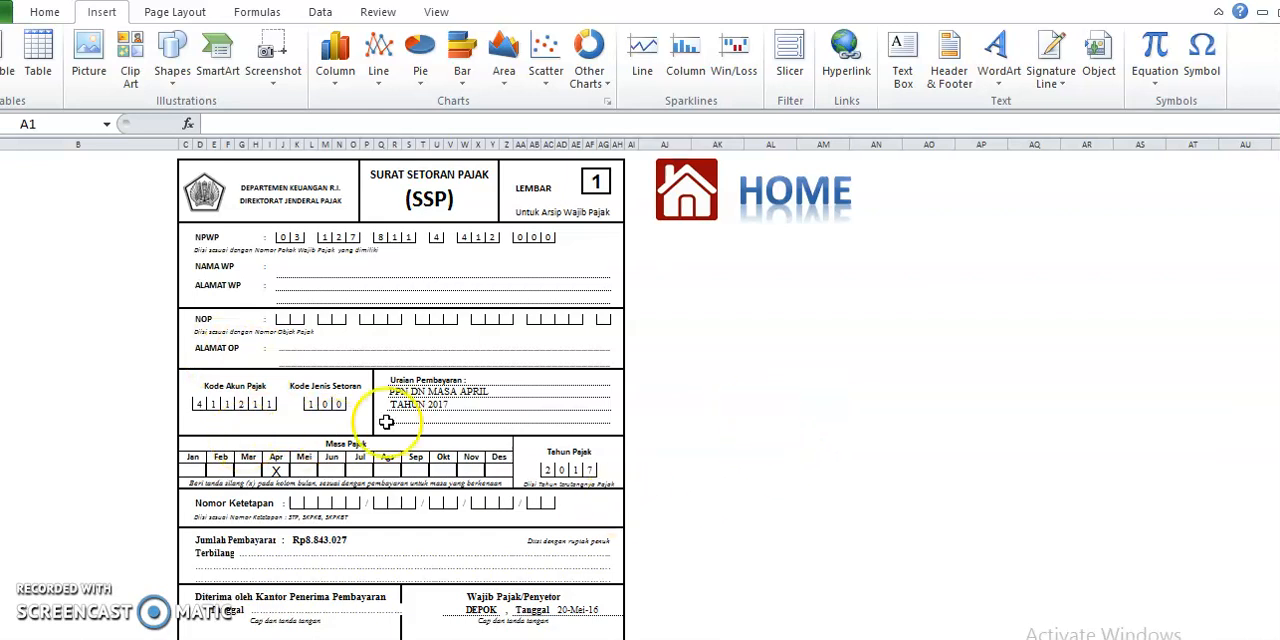
left_click(419, 196)
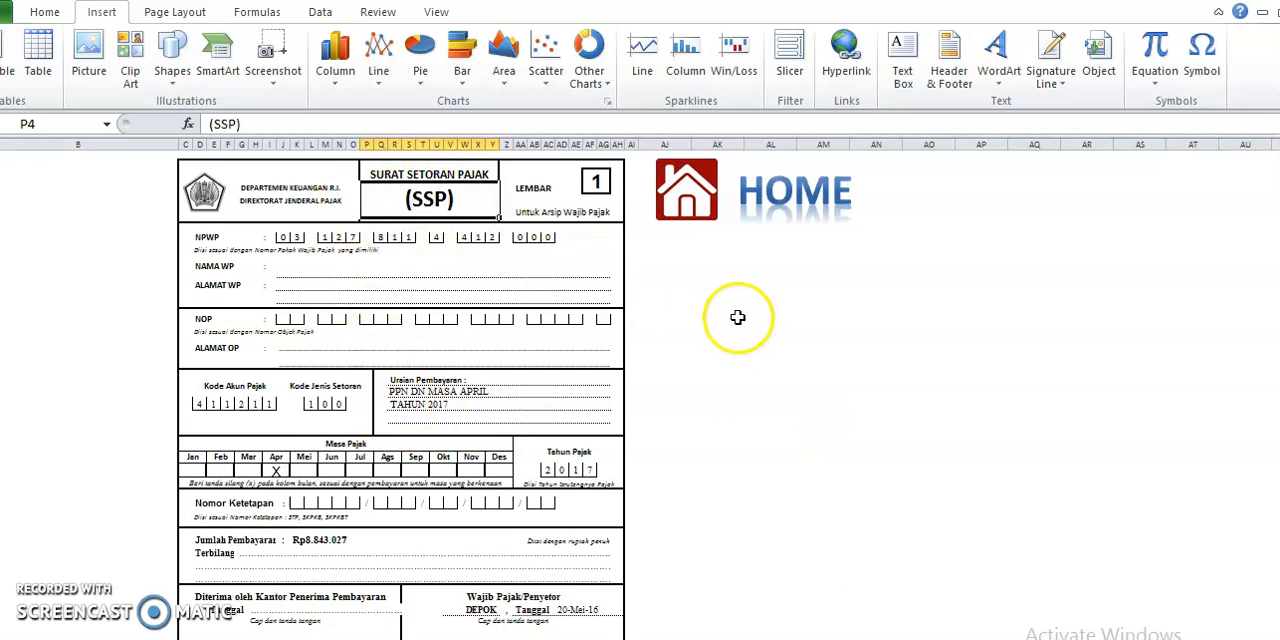
left_click(690, 205)
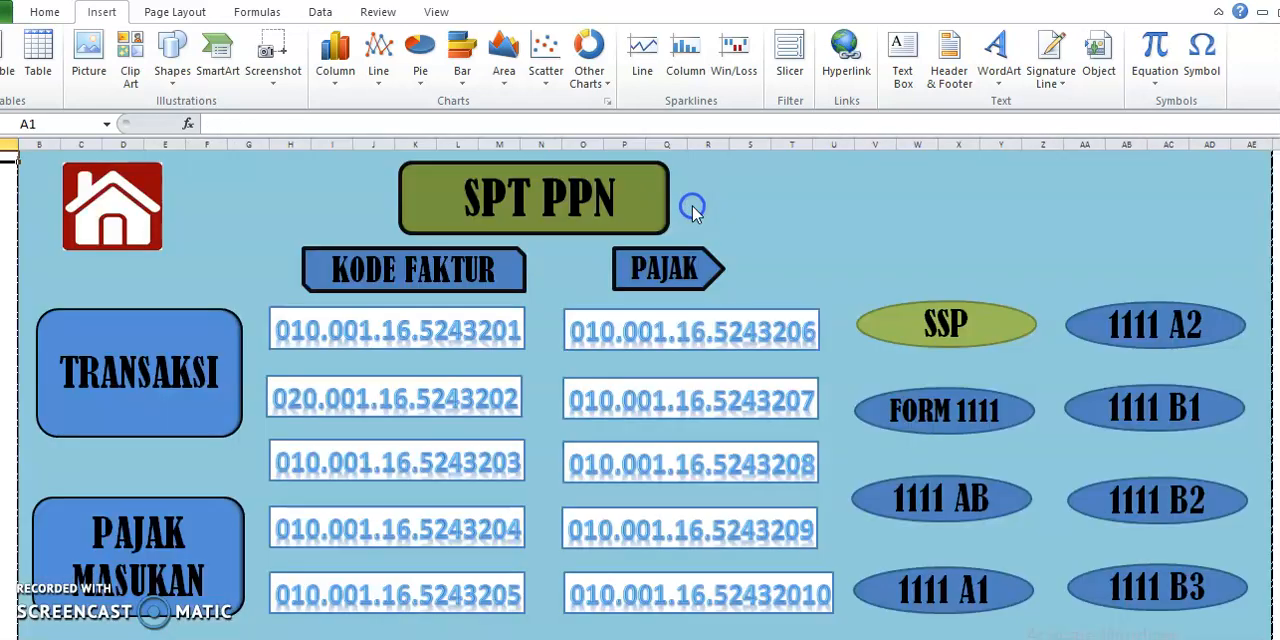
Open FORM 1111, examine its delivery and PPN calculation sections, and return to the home sheet
left_click(988, 408)
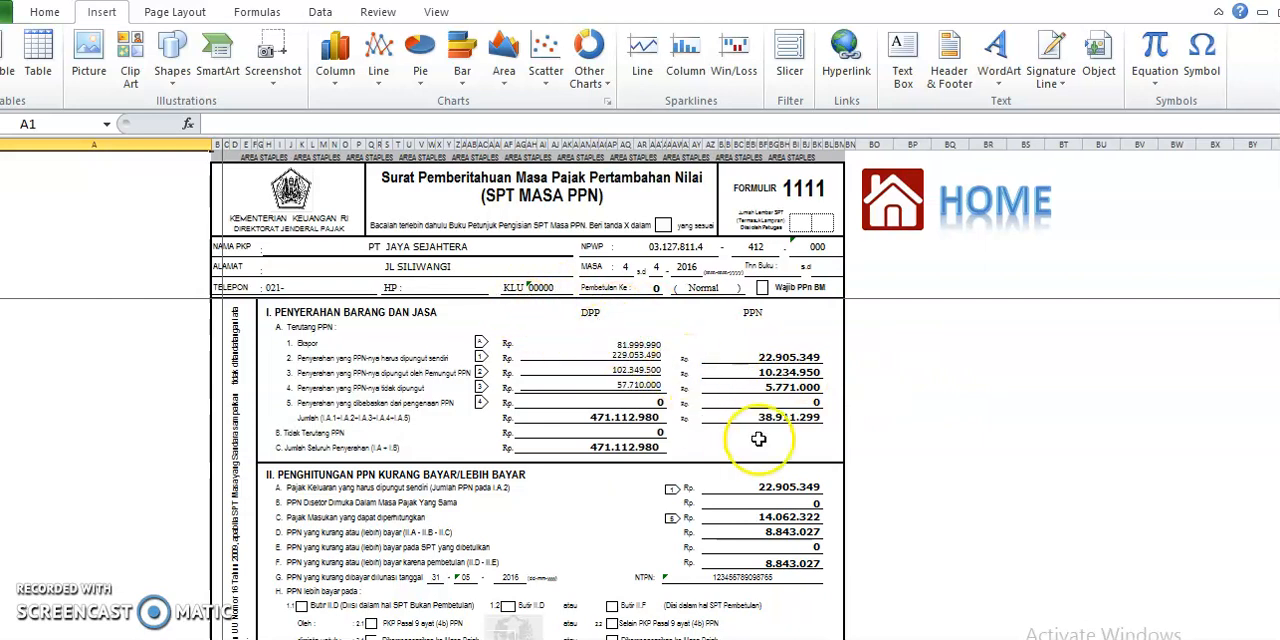
scroll(900, 466, "down", 1)
scroll(905, 466, "up", 1)
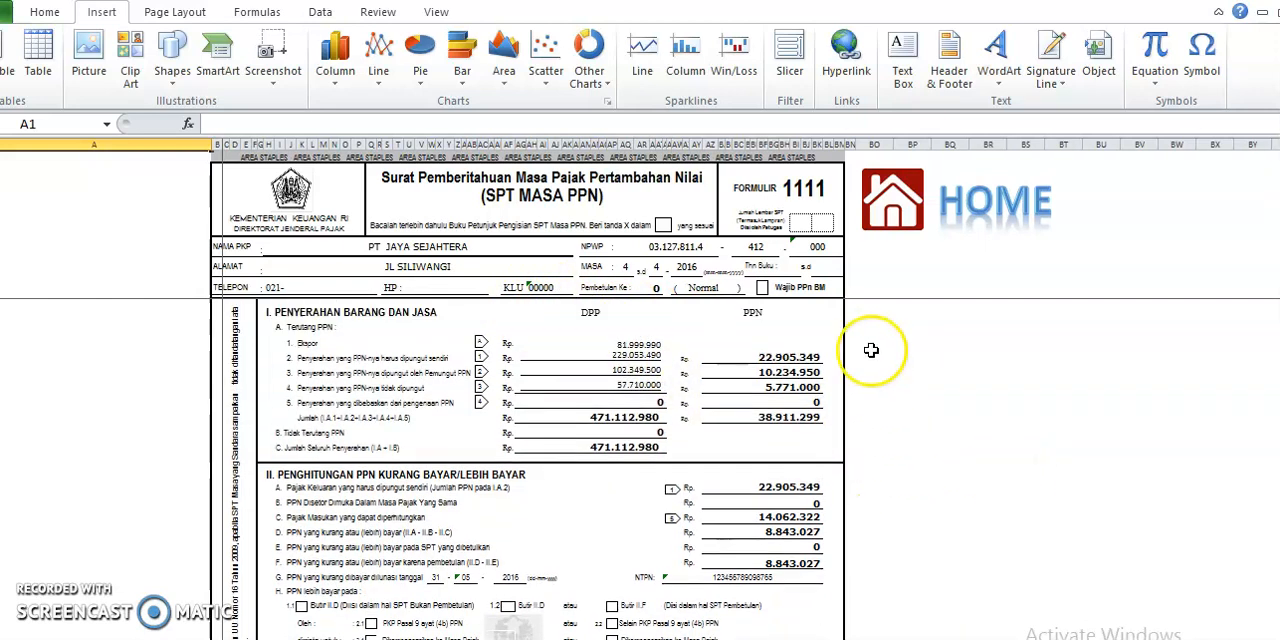
left_click(884, 210)
Open form 1111 AB, examine the recap of deliveries and acquisitions, and return to the home sheet
left_click(962, 512)
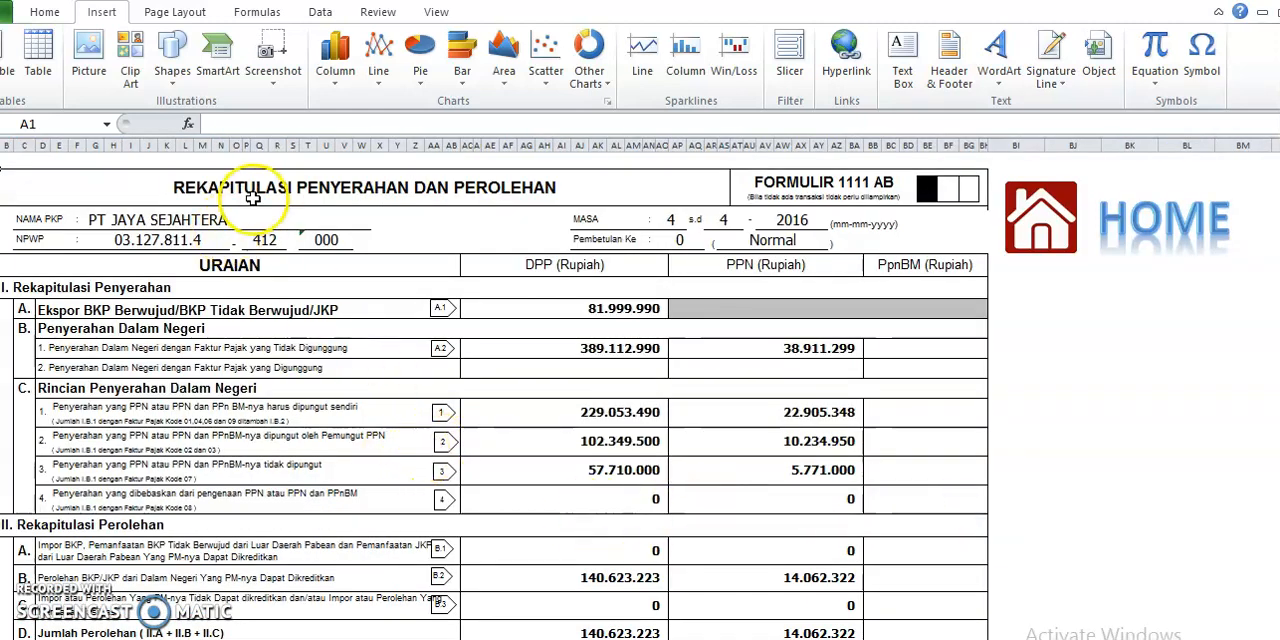
scroll(480, 352, "down", 1)
scroll(480, 351, "up", 1)
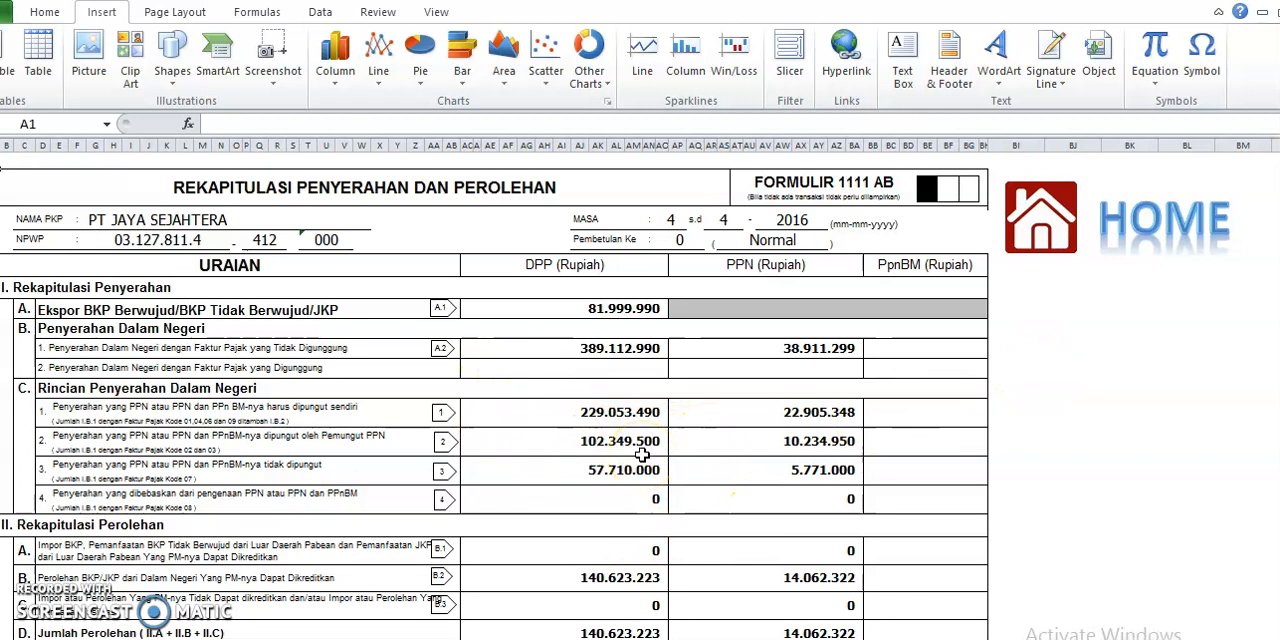
scroll(642, 455, "down", 3)
scroll(642, 455, "up", 3)
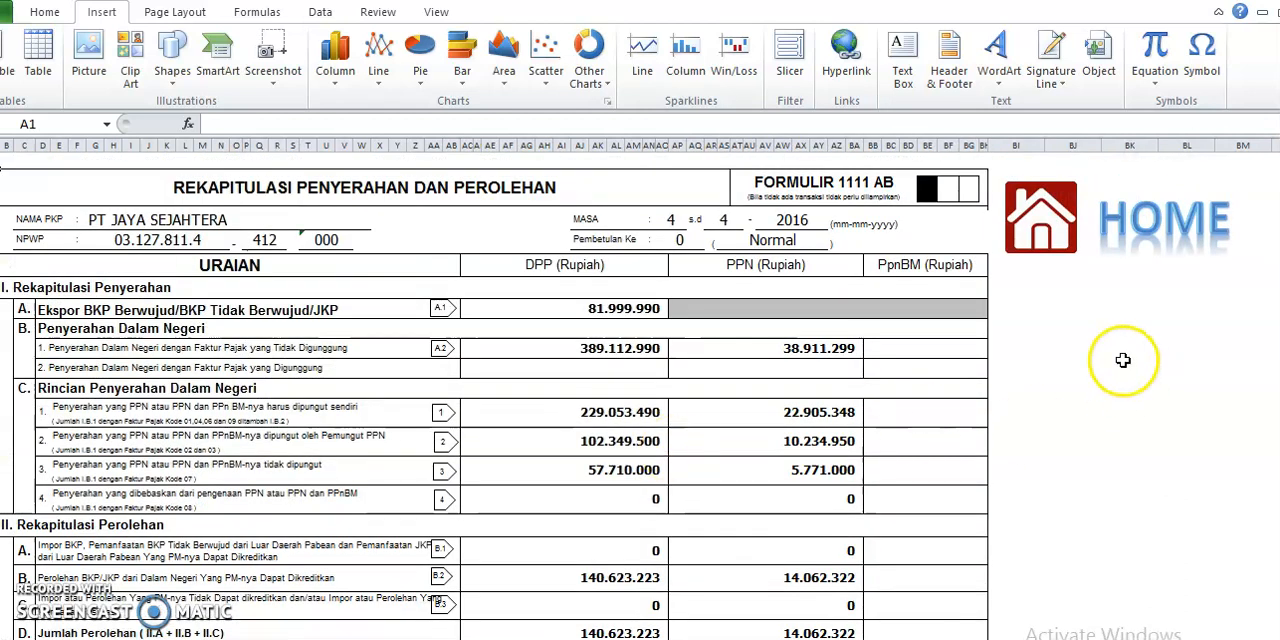
left_click(1050, 240)
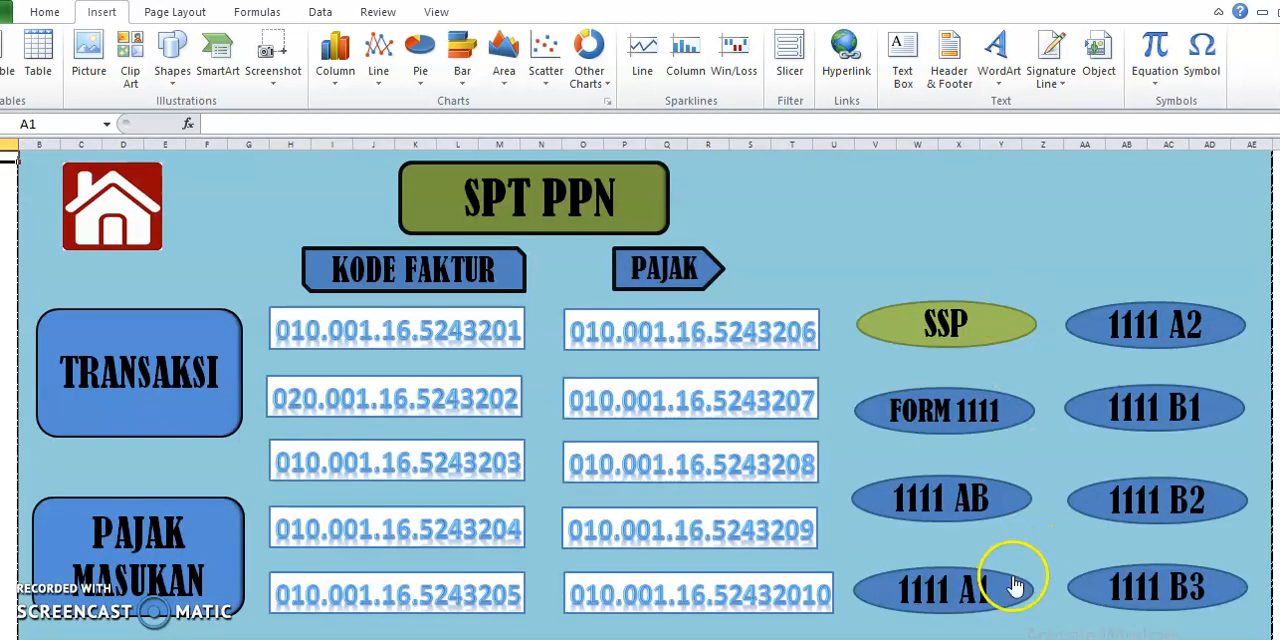
Open form 1111 A1, examine the export list and its SINGAPORE ART LTD entry, and return to the home sheet
left_click(958, 600)
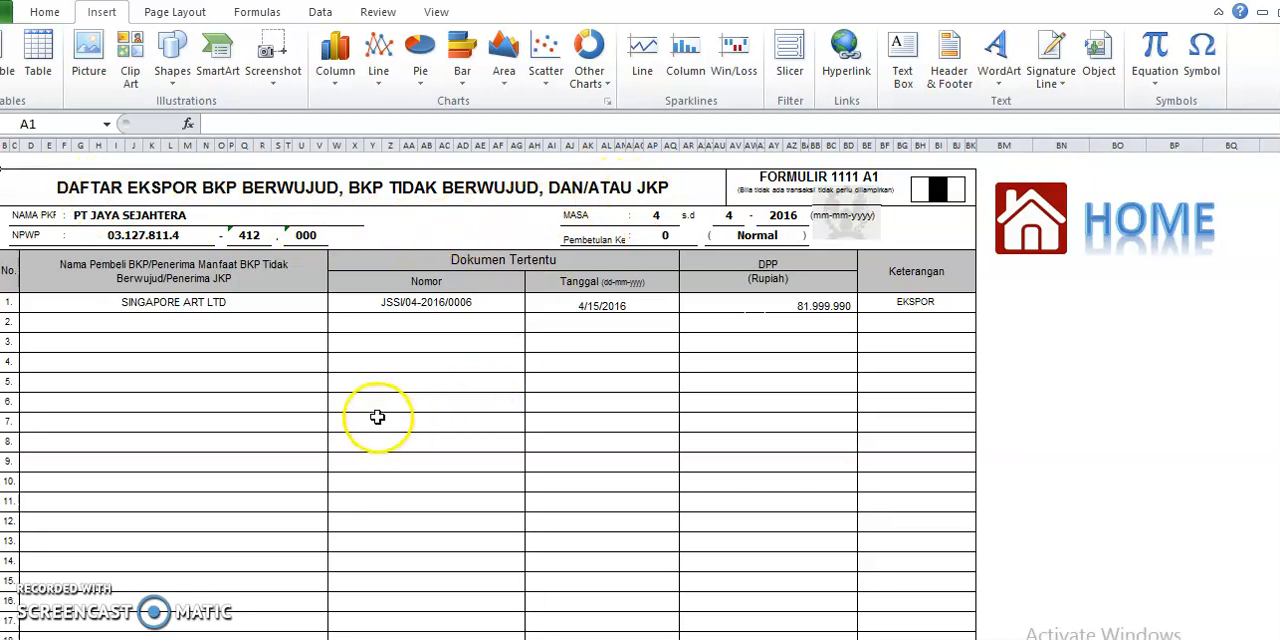
left_click(271, 307)
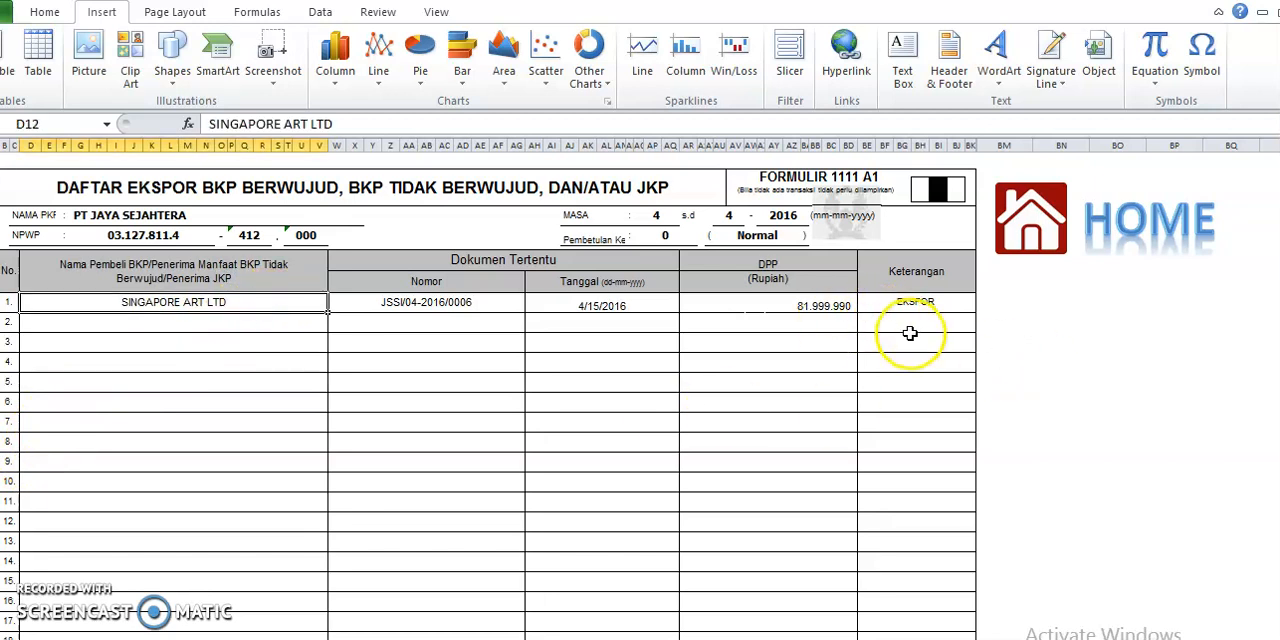
scroll(857, 471, "down", 5)
scroll(860, 475, "up", 5)
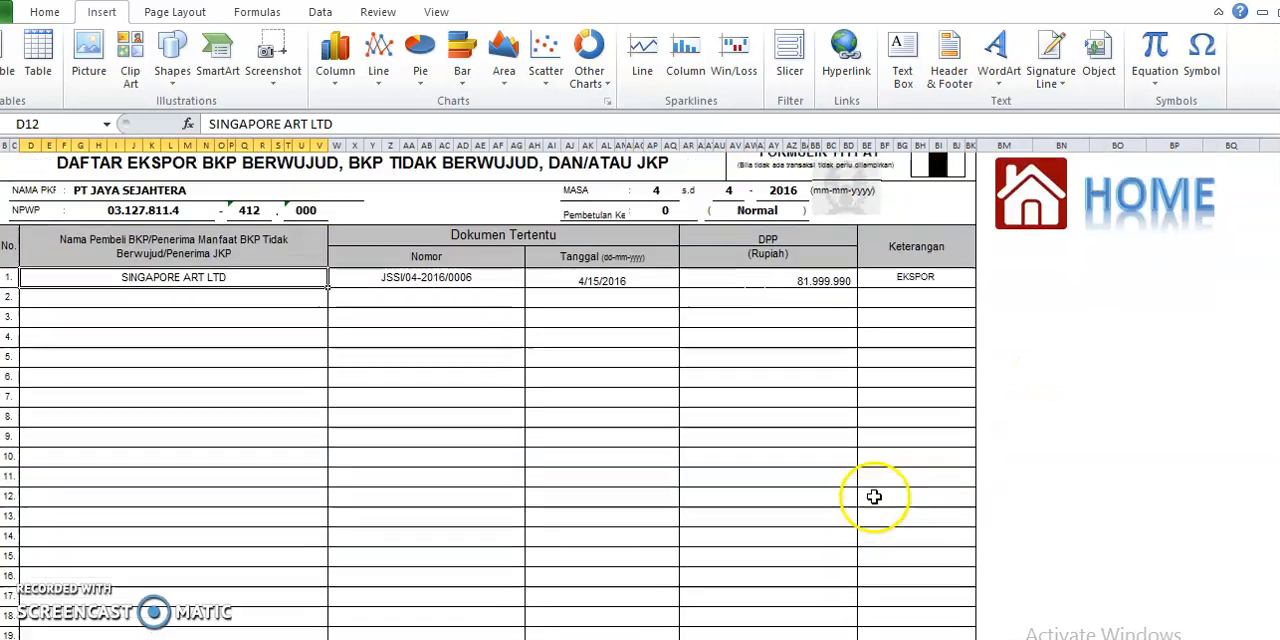
scroll(870, 495, "up", 1)
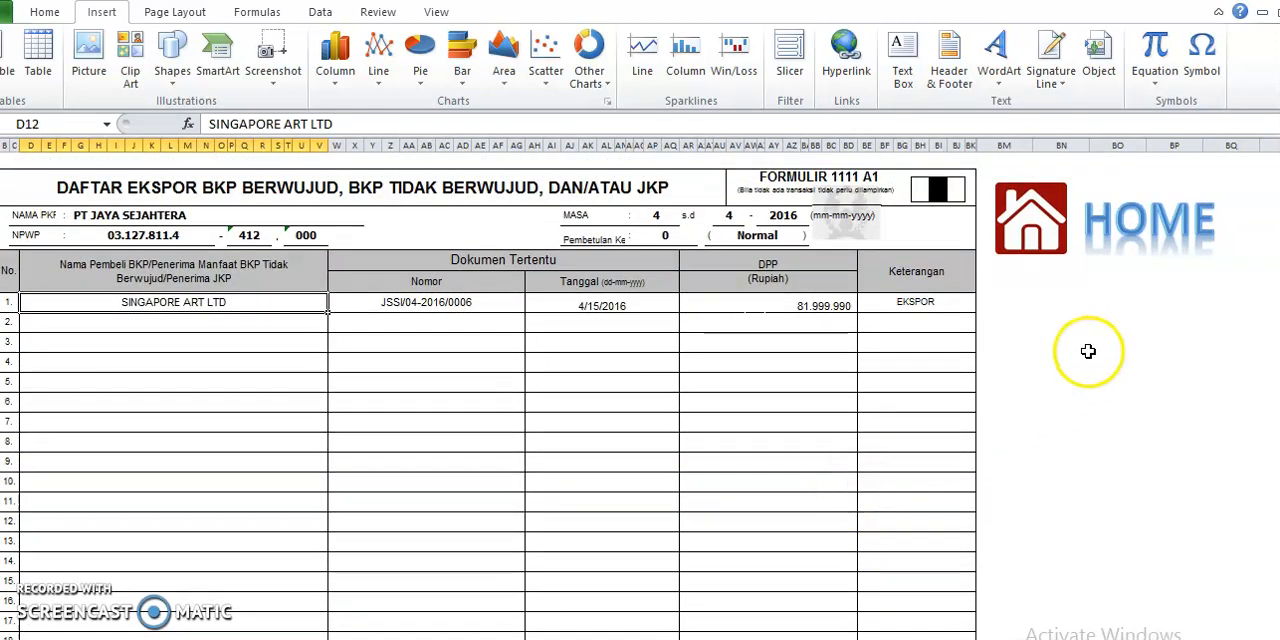
left_click(1025, 228)
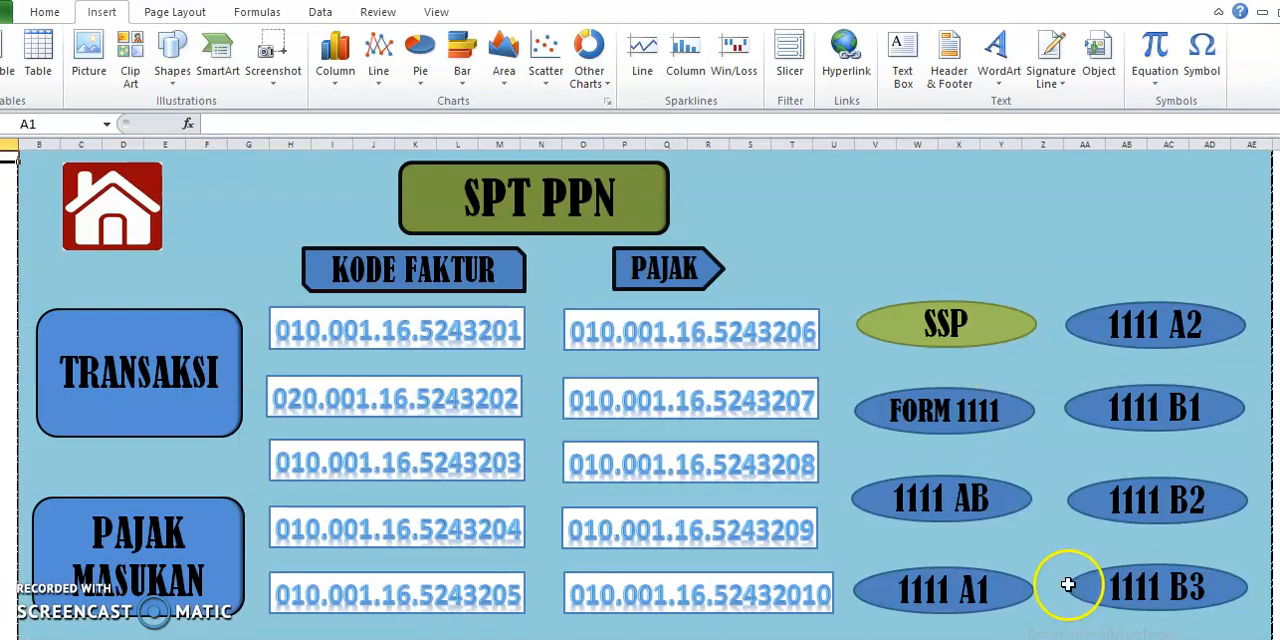
left_click(950, 595)
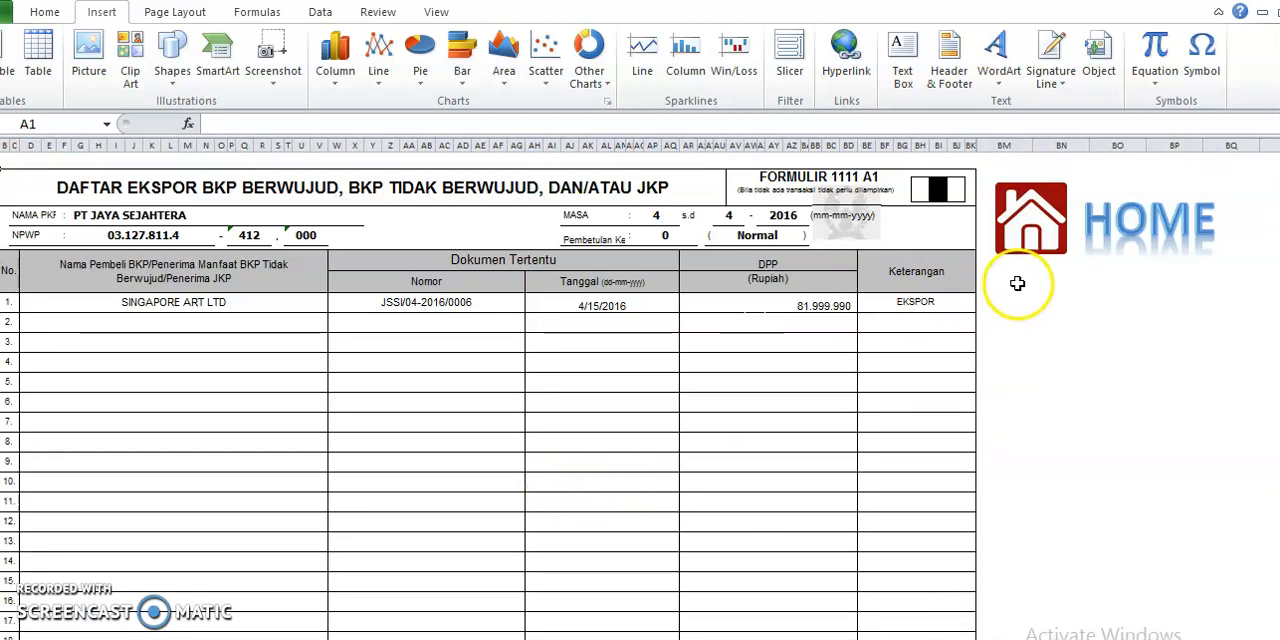
left_click(1028, 217)
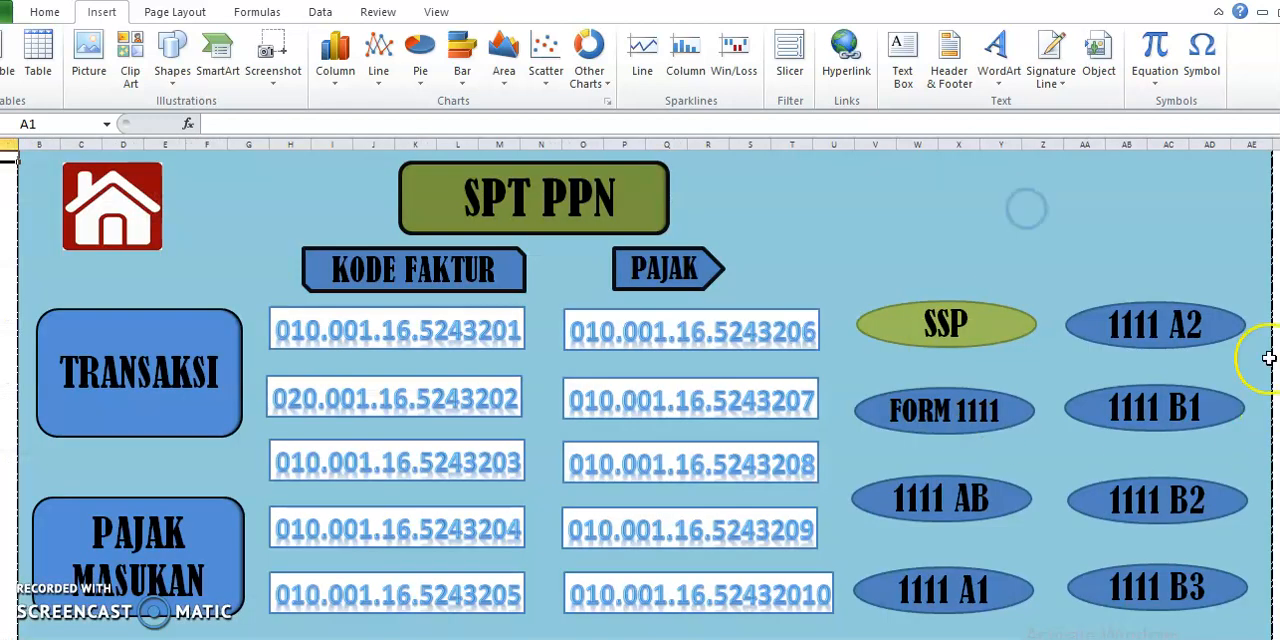
Open form 1111 A2, examine its title and the listed output tax invoice rows, and return to the home sheet
left_click(1163, 337)
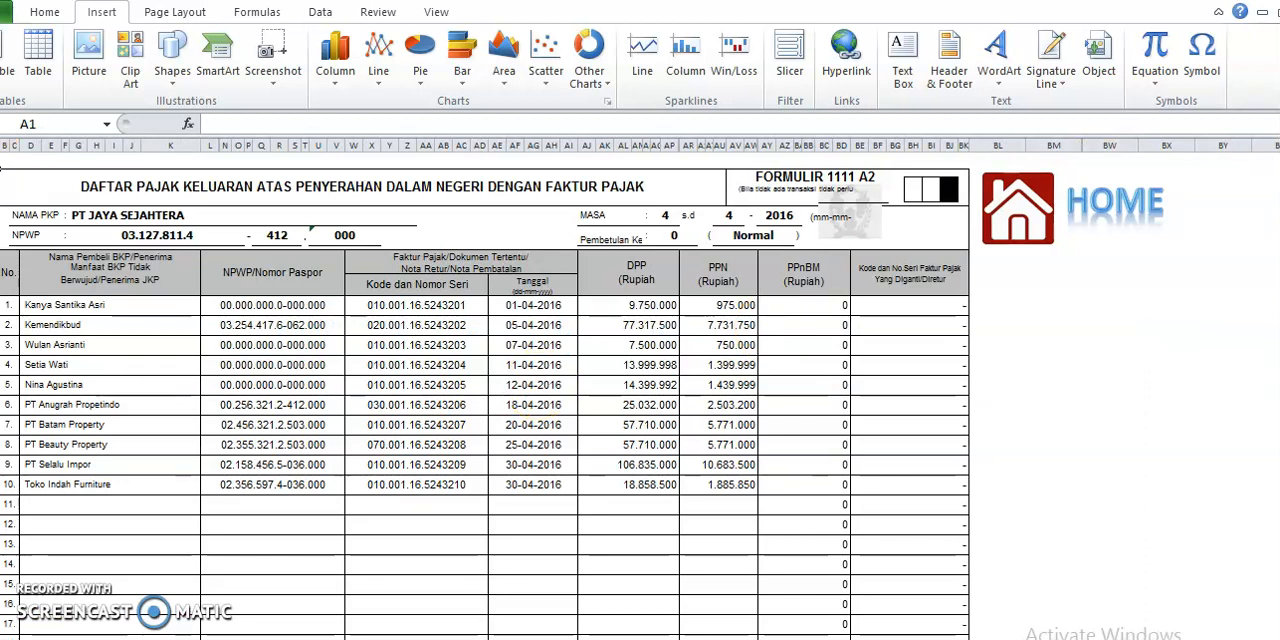
left_click(80, 190)
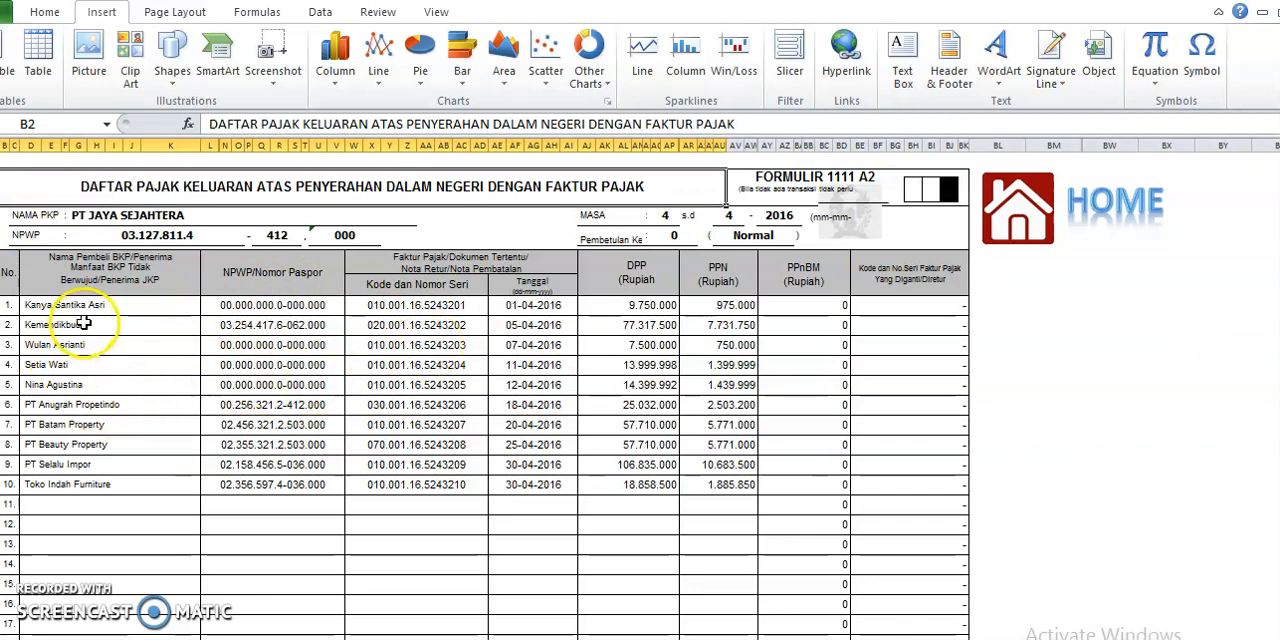
left_click_drag(148, 325, 868, 503)
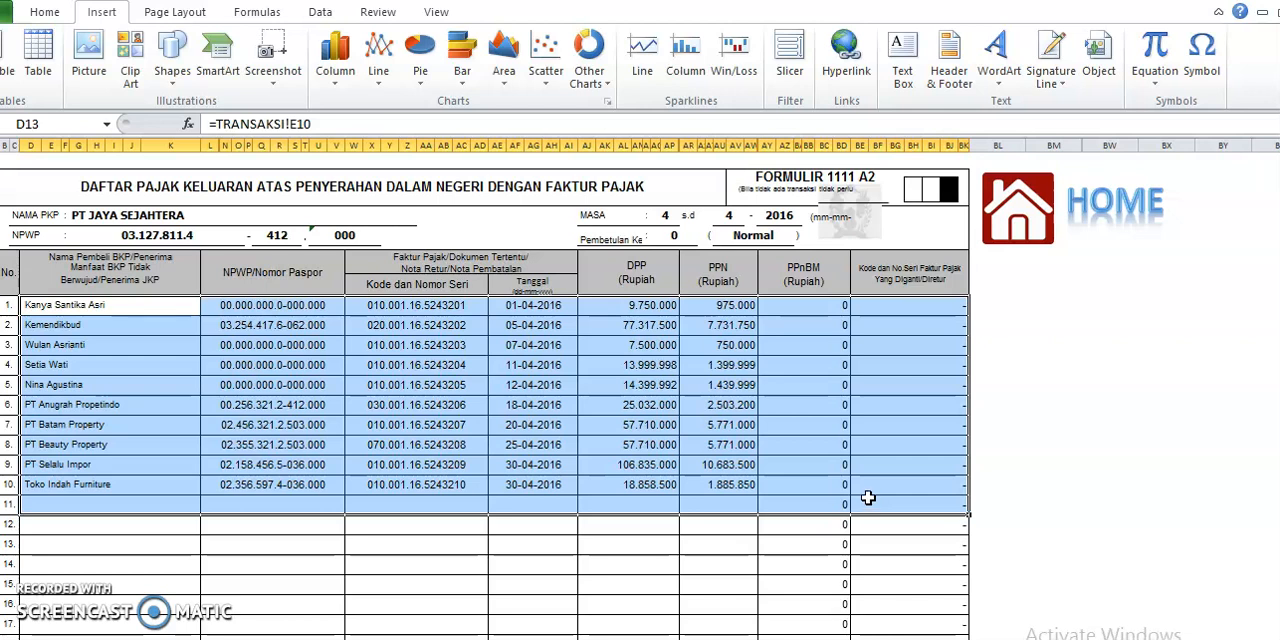
left_click(1044, 485)
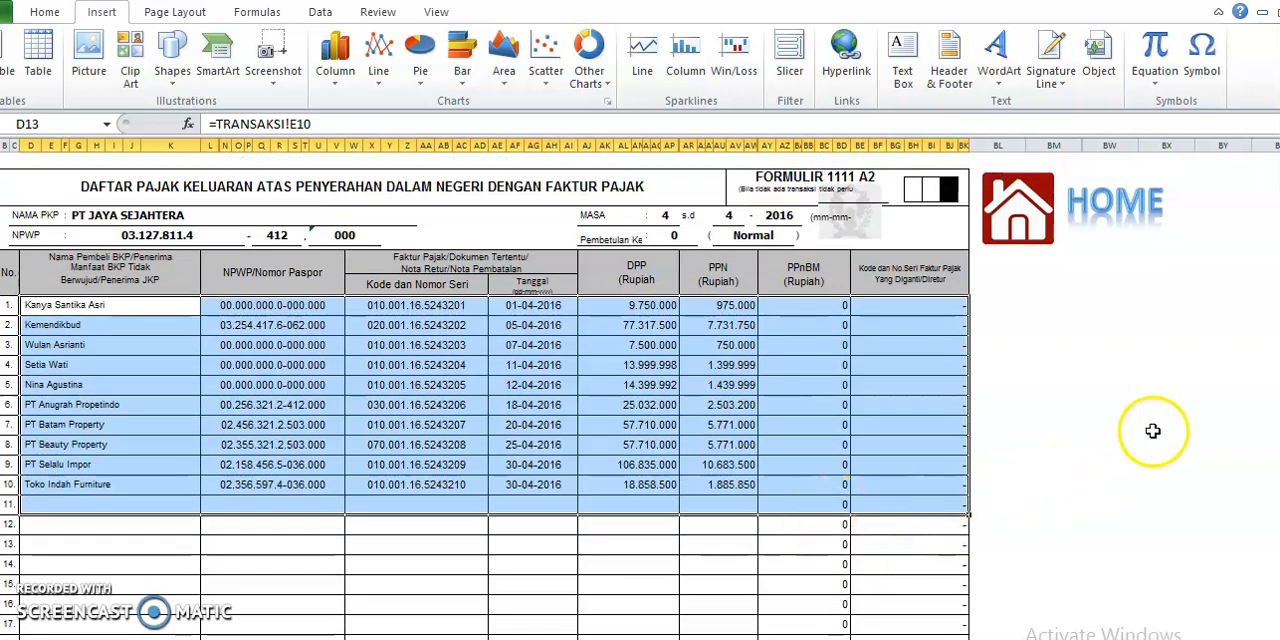
left_click(1100, 428)
left_click(987, 249)
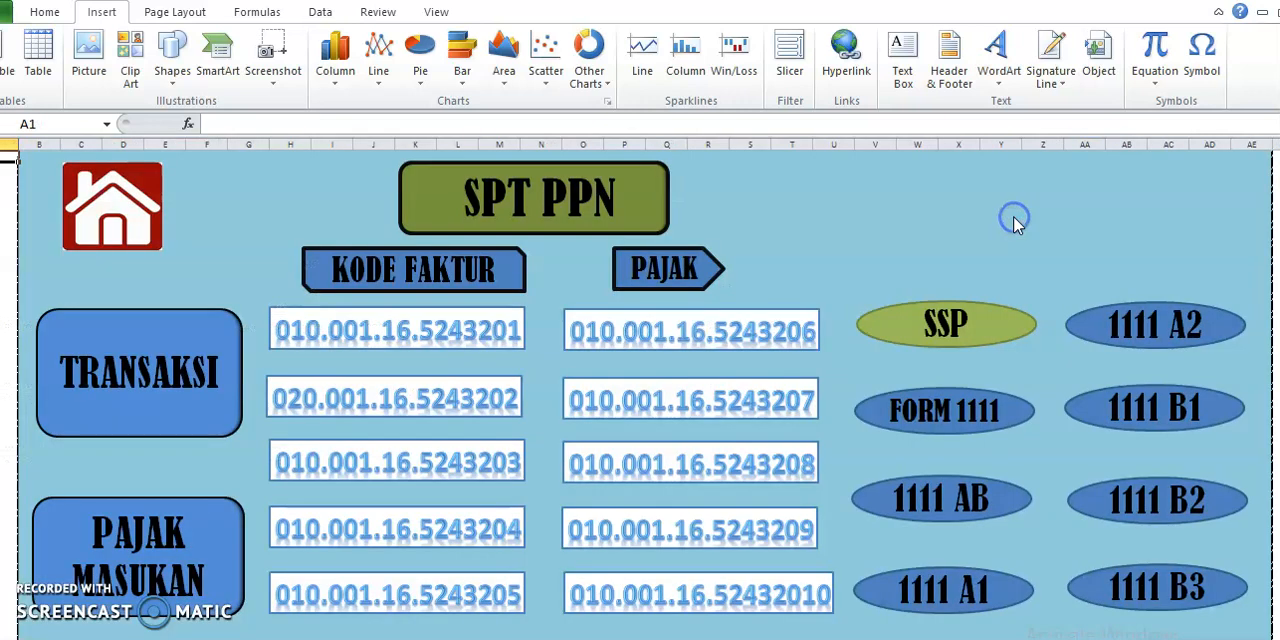
Open form 1111 B1, read the full title of the import input tax list, and return to the home sheet
left_click(1153, 410)
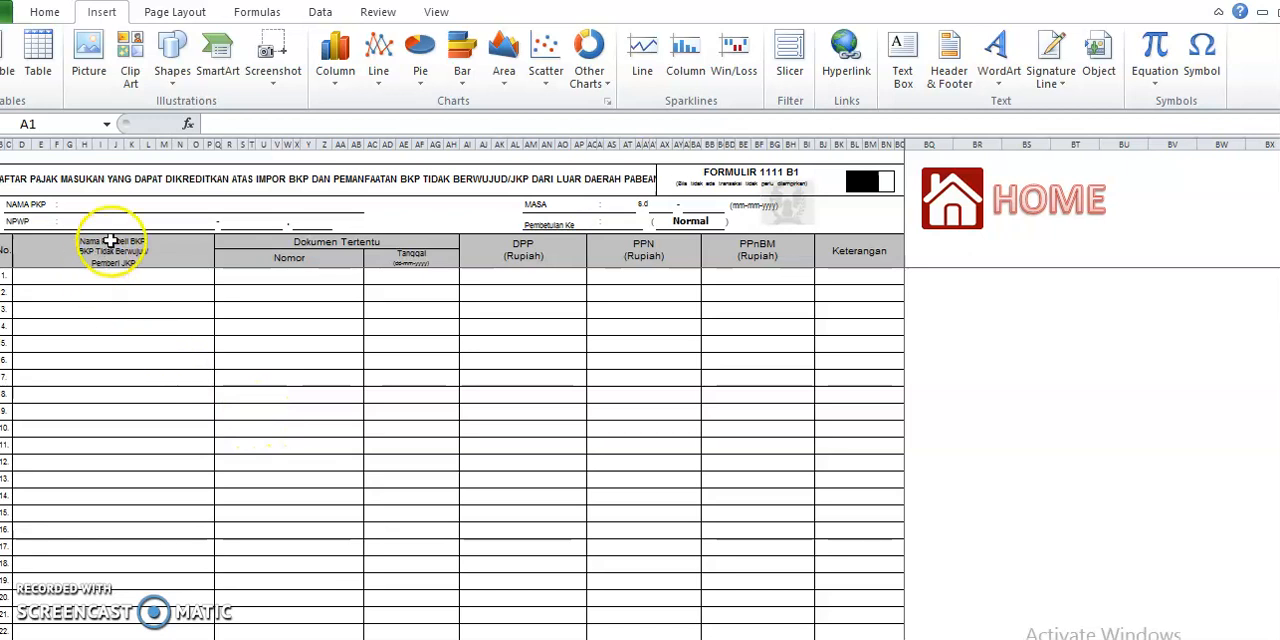
left_click(129, 178)
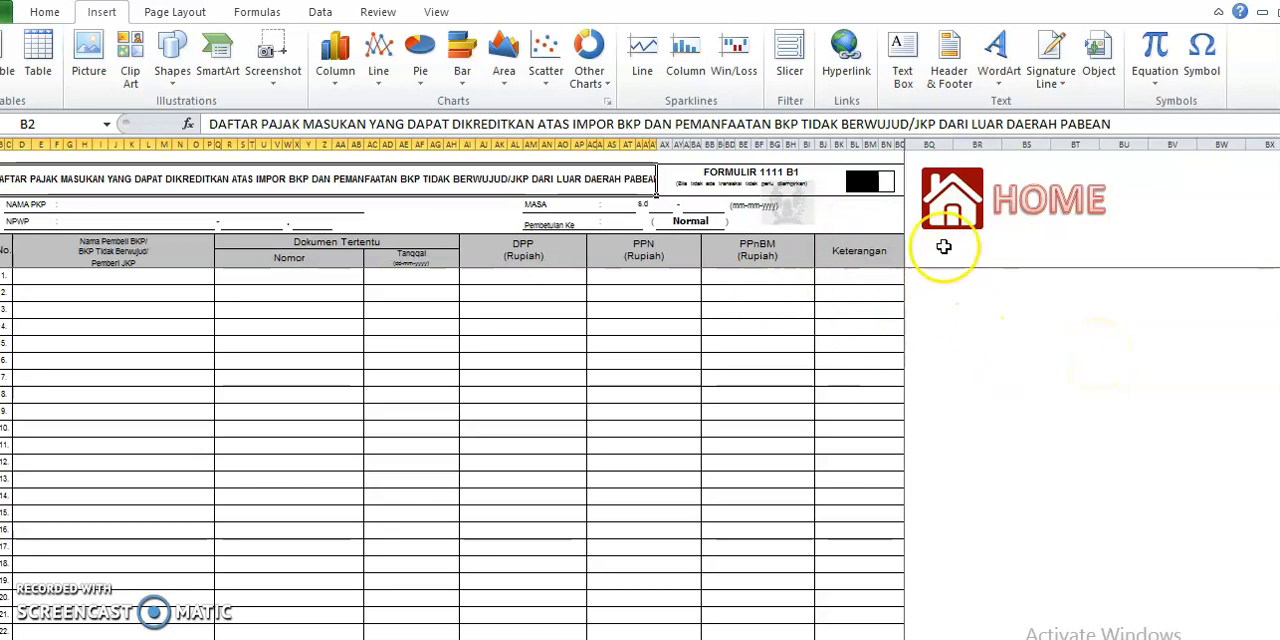
left_click(955, 218)
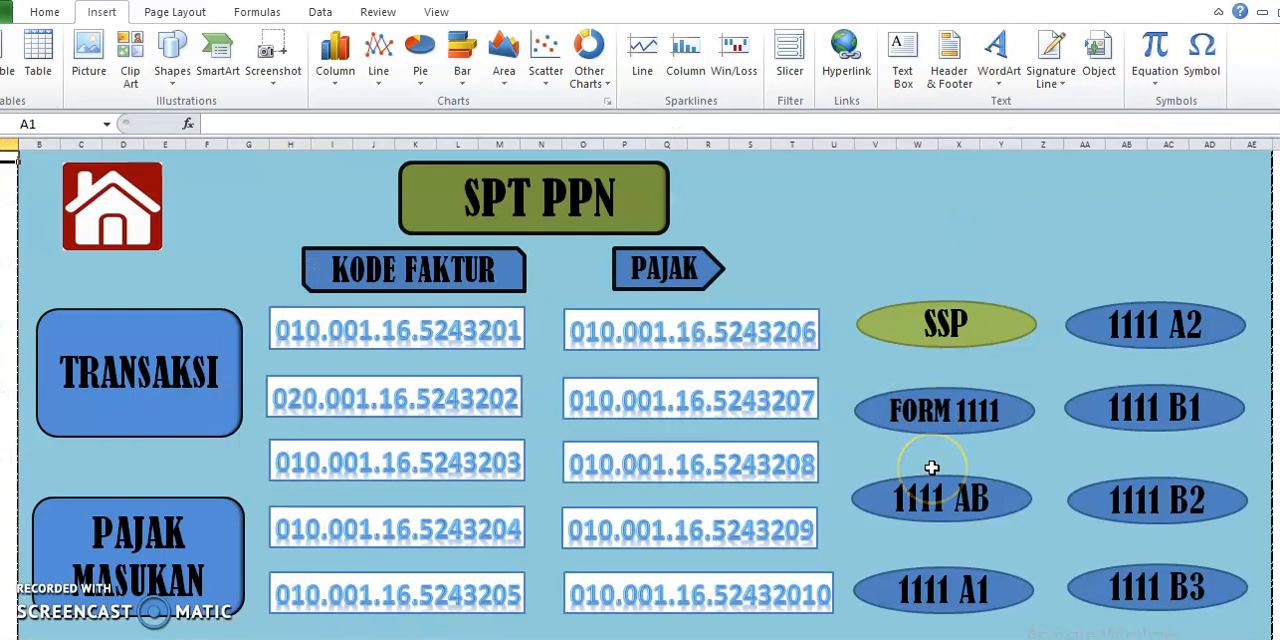
Open form 1111 B2, examine the title and rows of the domestic creditable input tax list, and return to the home sheet
left_click(1160, 505)
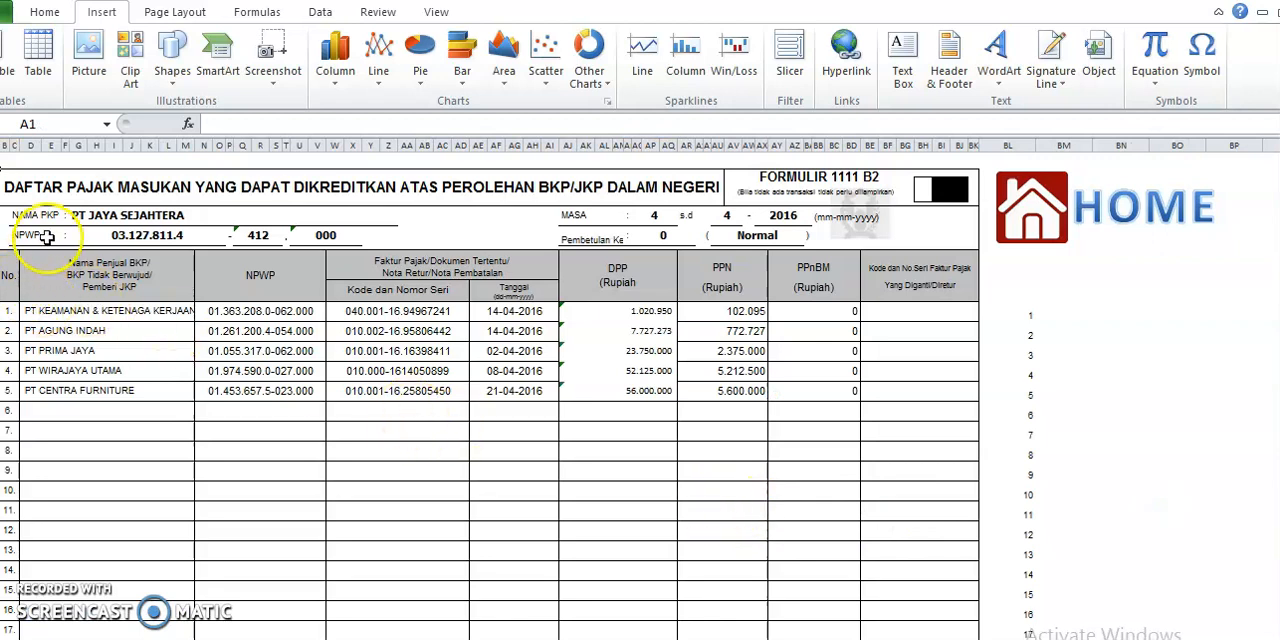
left_click(80, 195)
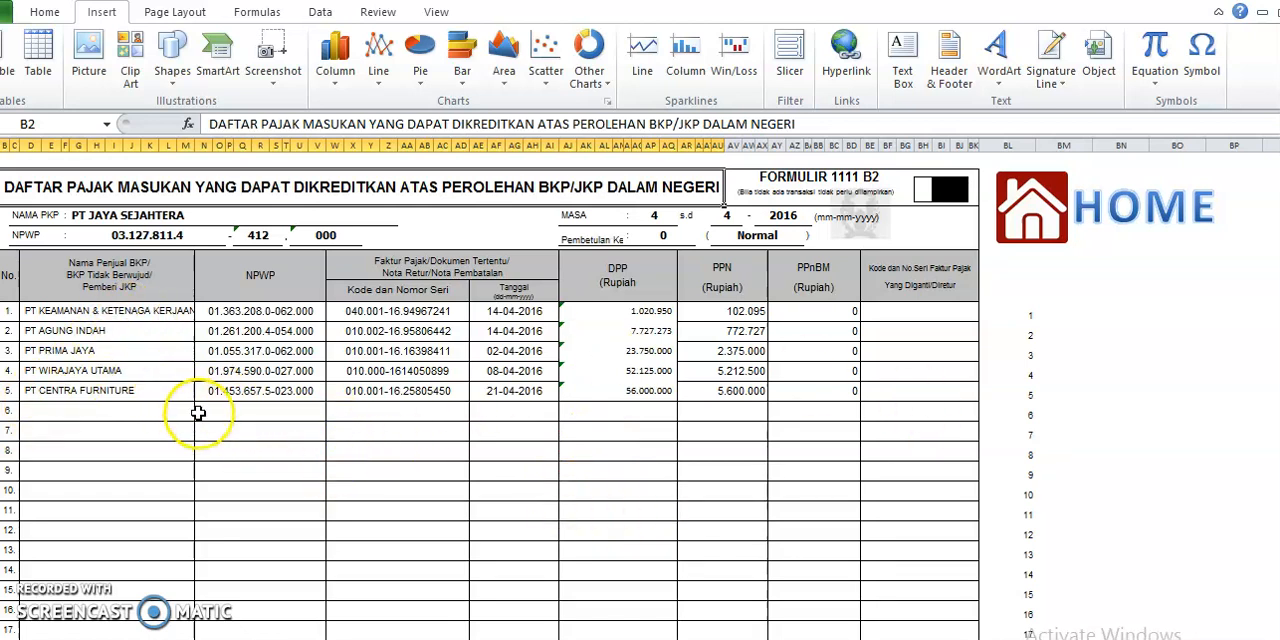
scroll(800, 478, "down", 10)
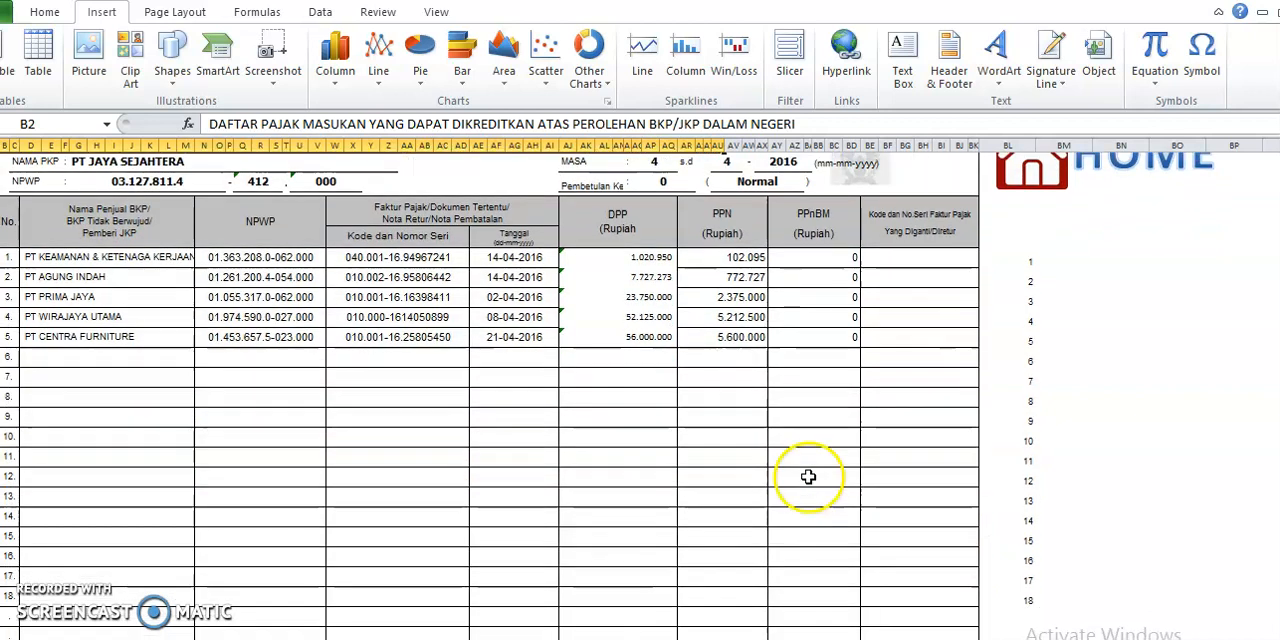
scroll(806, 477, "up", 10)
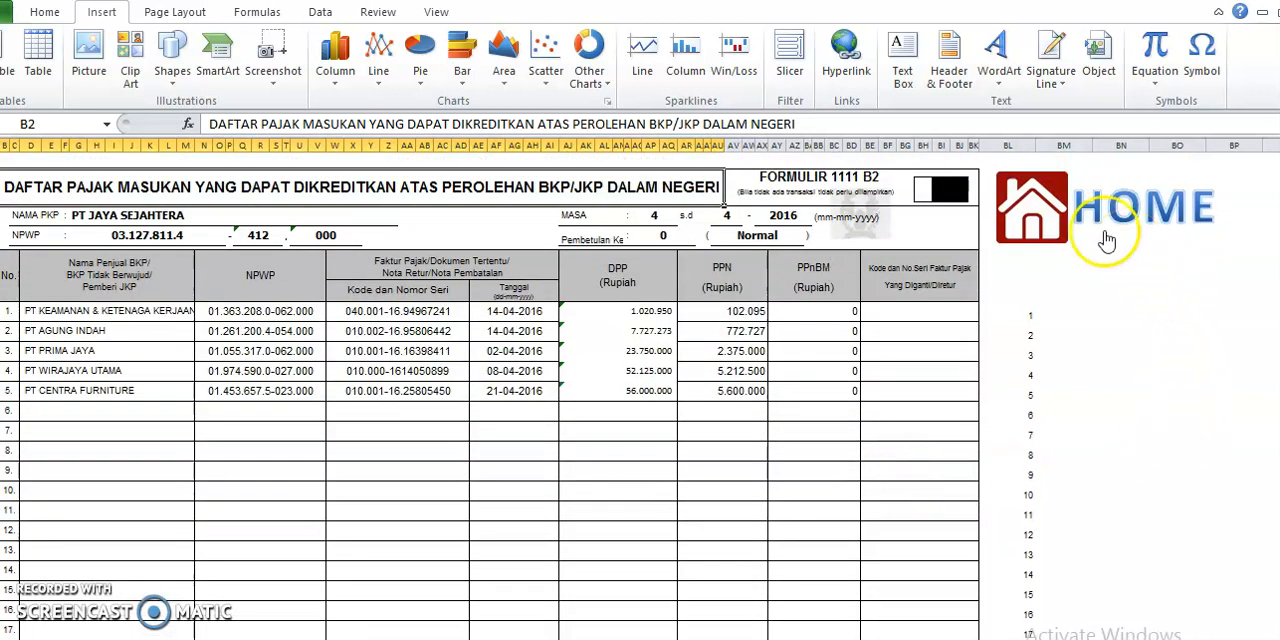
left_click(1025, 210)
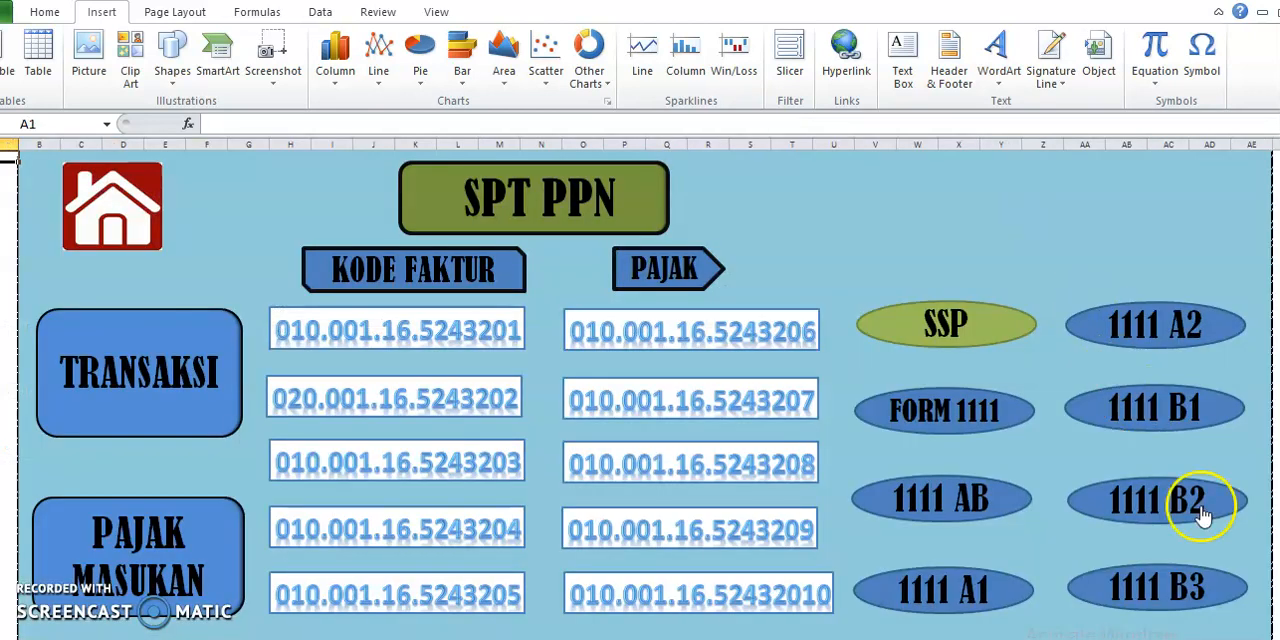
Open form 1111 B3, check its title and the 080 and 070 code entries, and return to the home sheet
left_click(1180, 593)
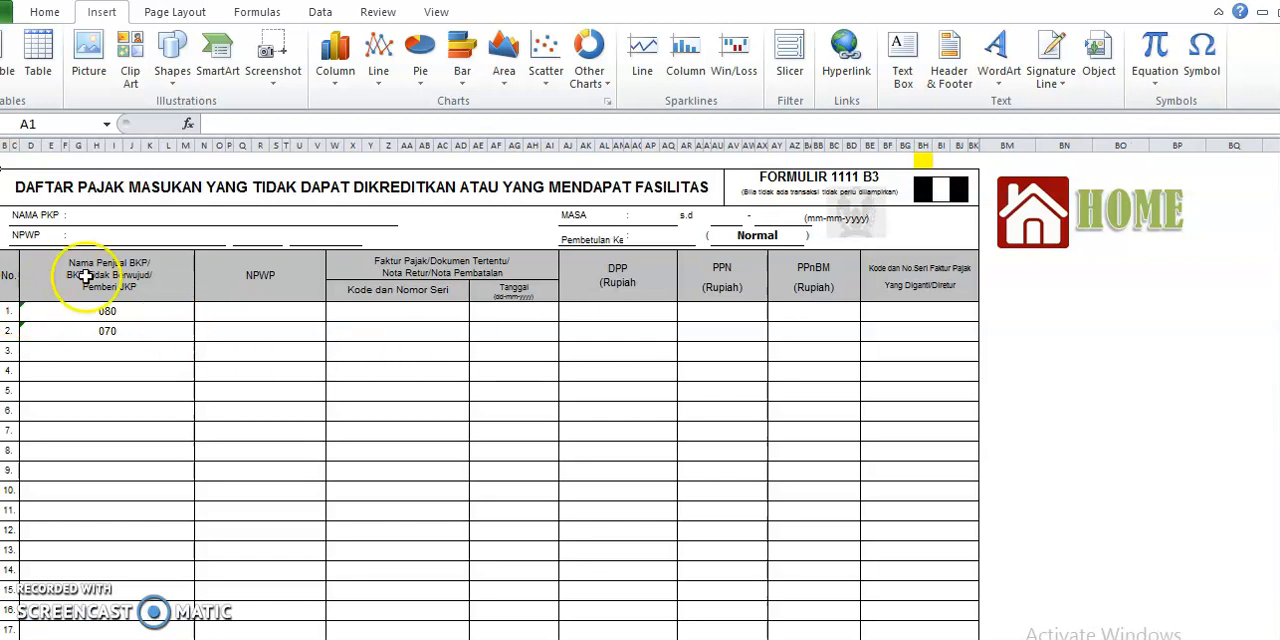
left_click(152, 190)
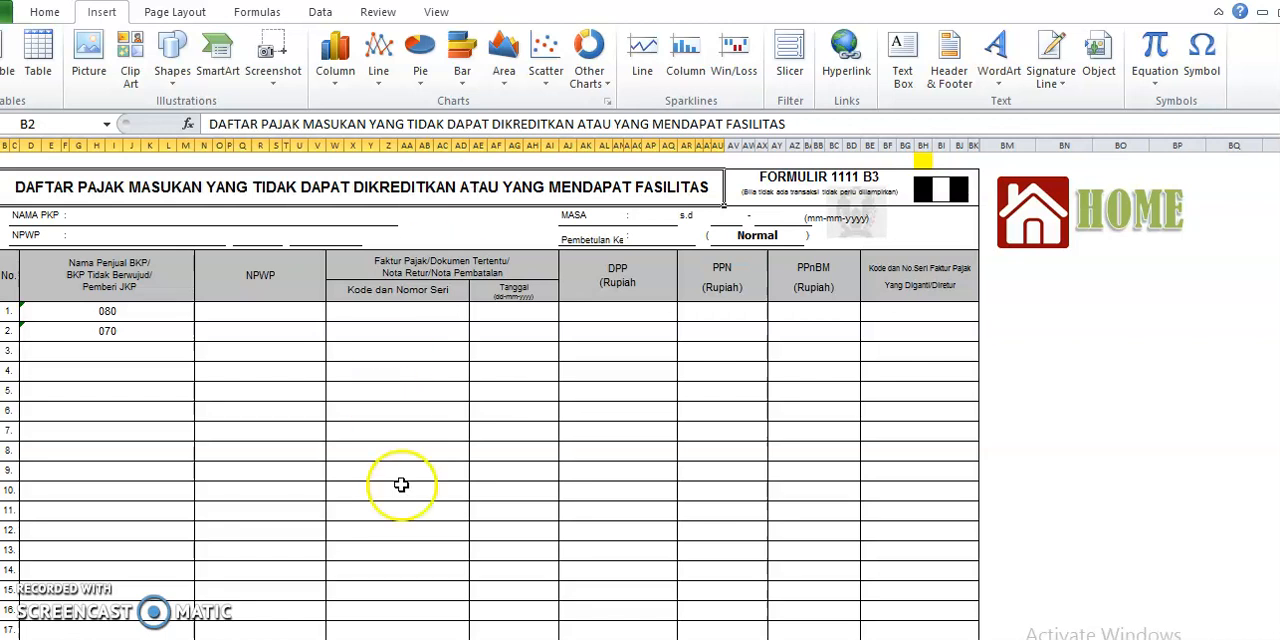
left_click(154, 312)
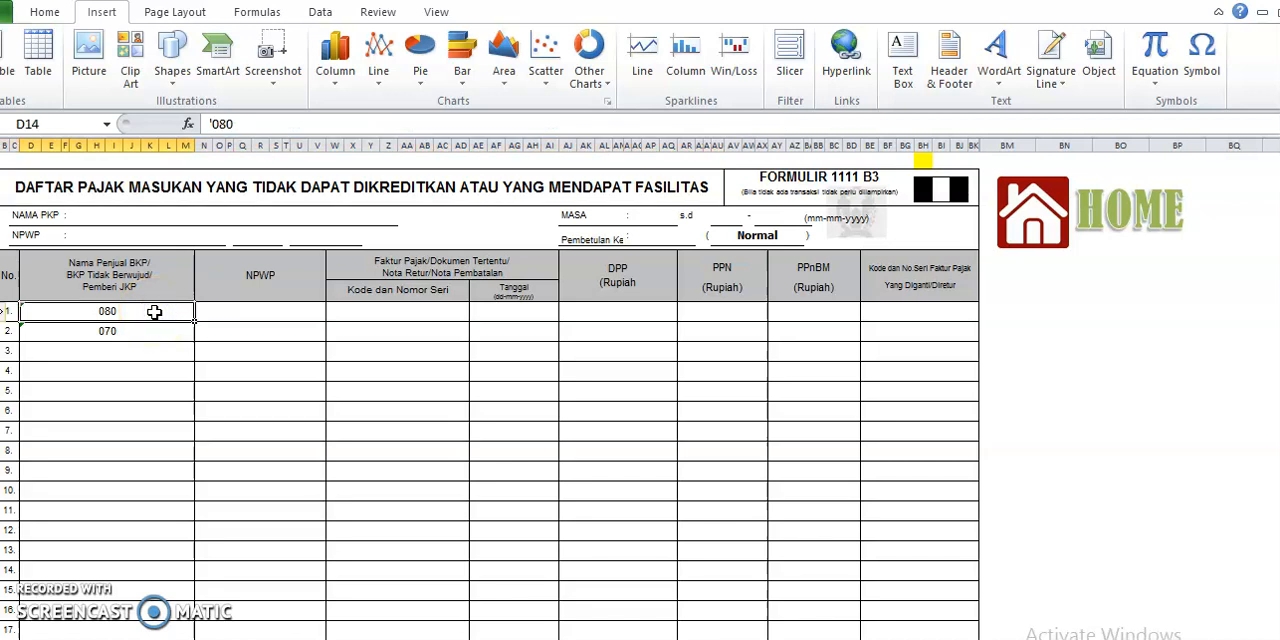
left_click(150, 341)
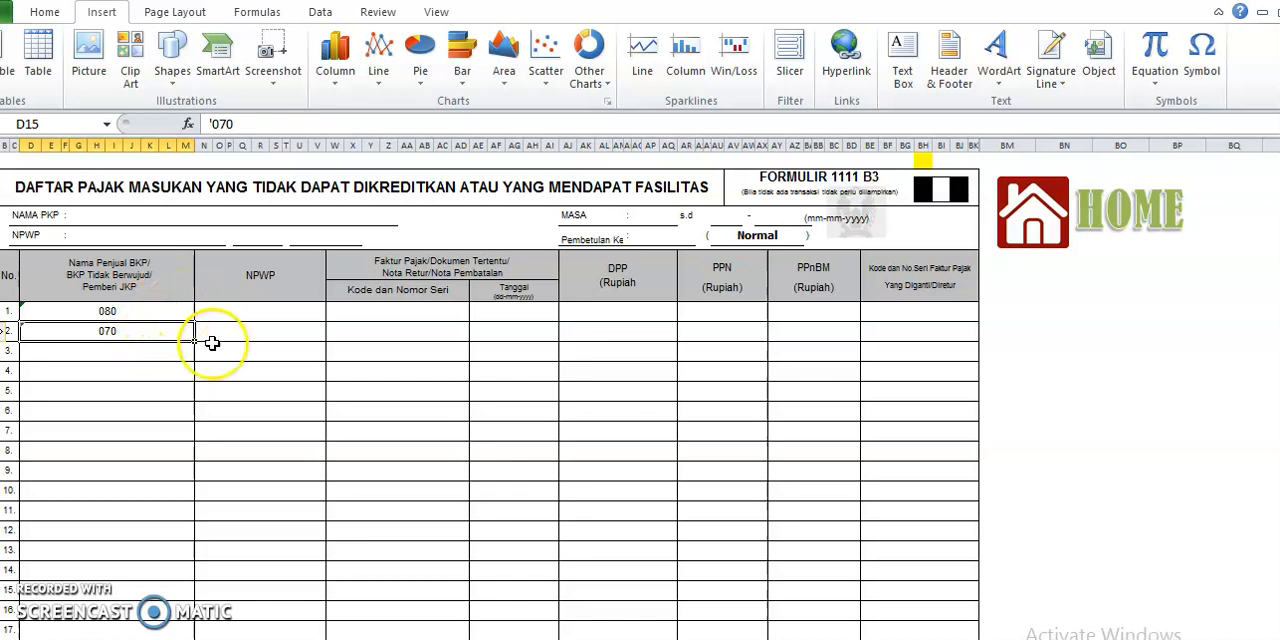
left_click(1040, 230)
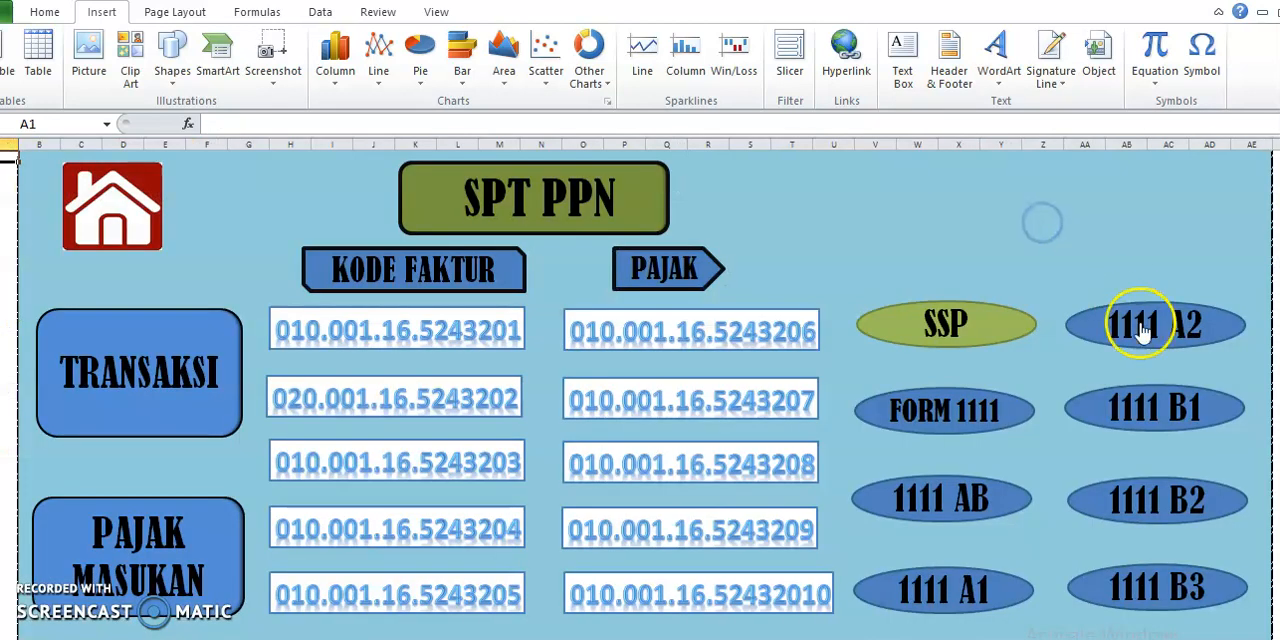